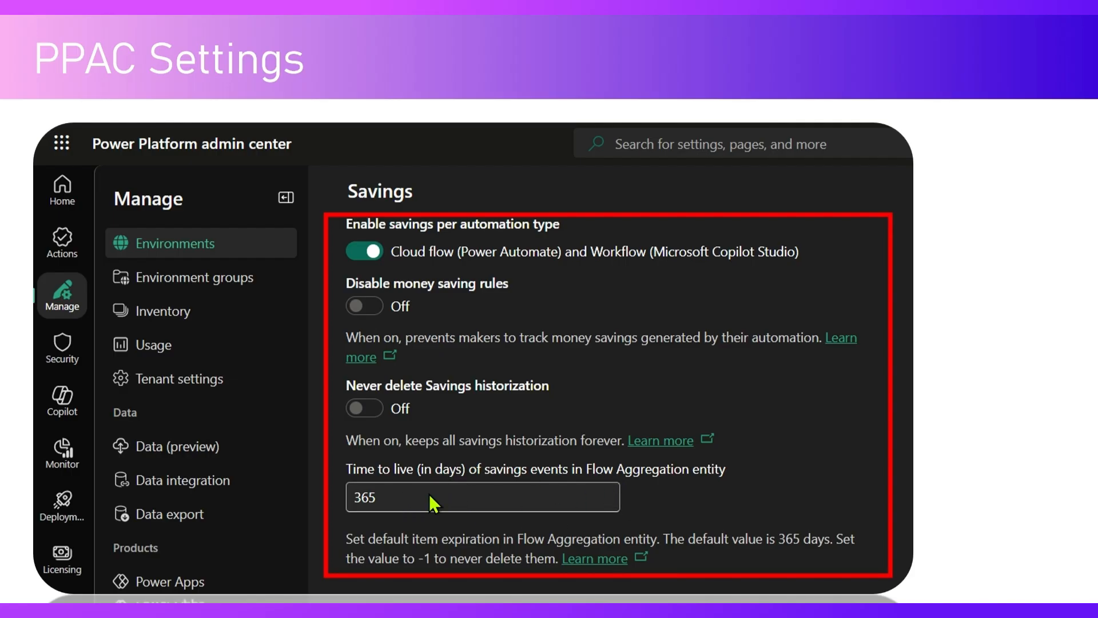
left_click(962, 373)
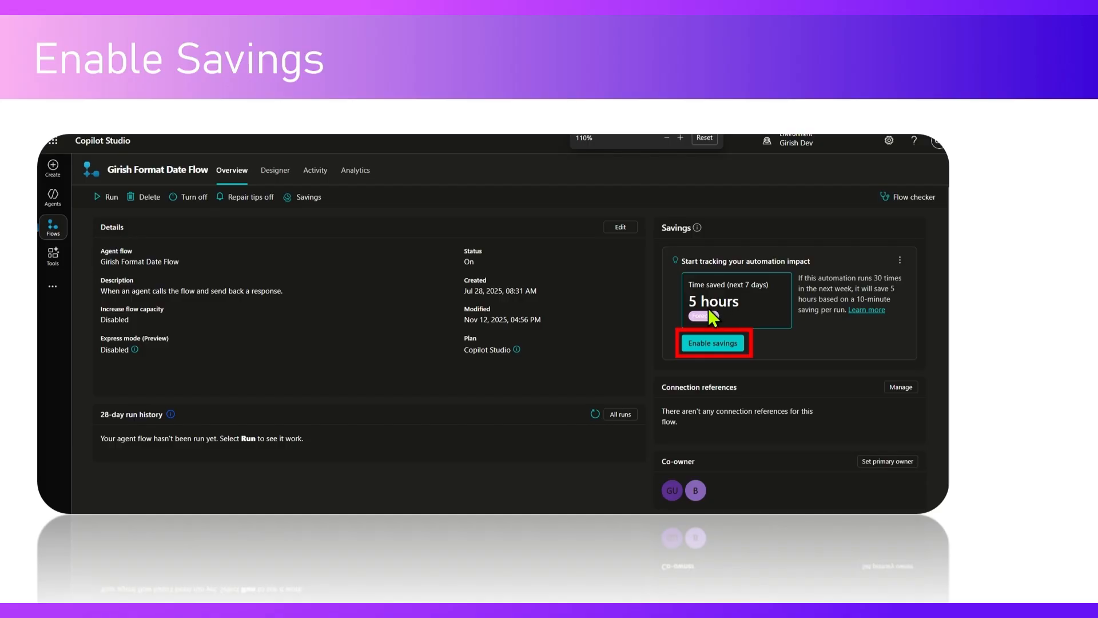
left_click(720, 345)
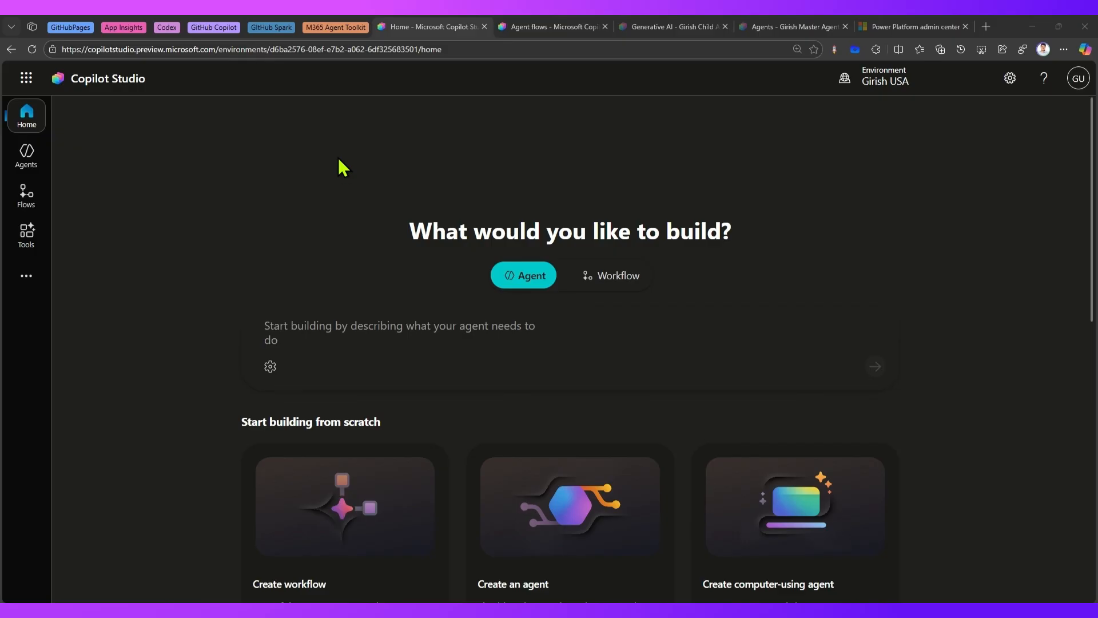
Switch to the Power Platform admin center and open the Features settings of the displayed environment.
left_click(907, 26)
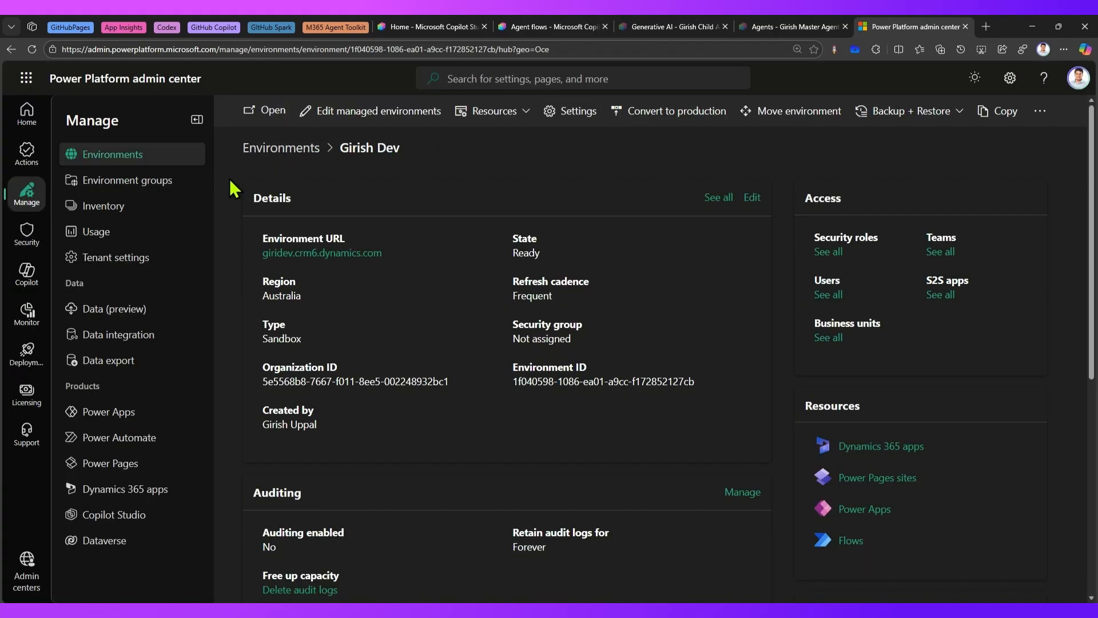
left_click(570, 114)
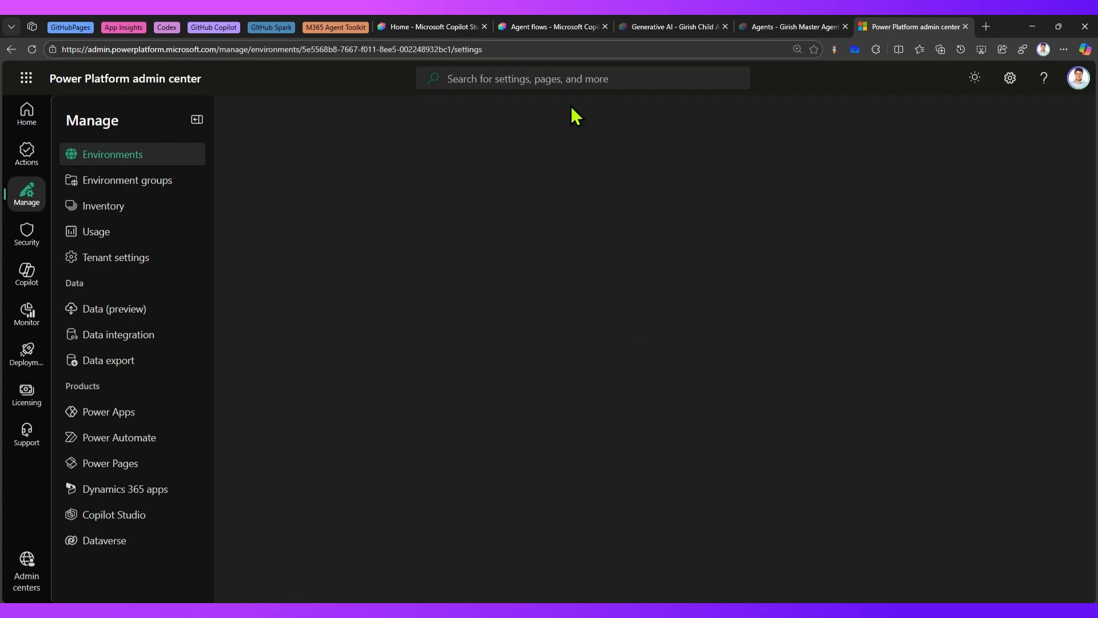
left_click(251, 215)
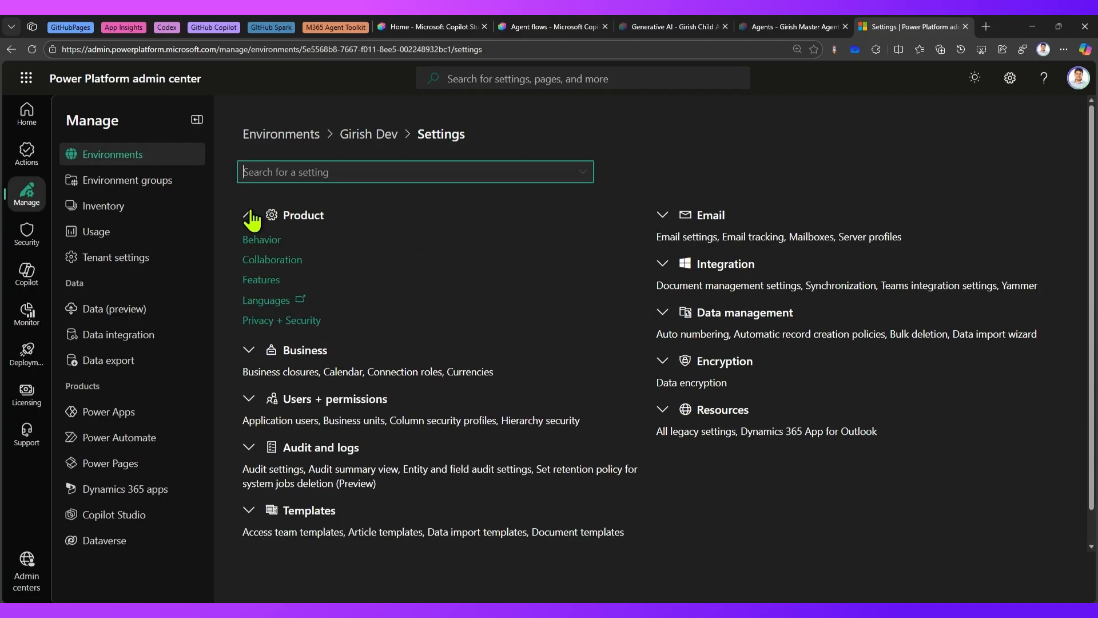
left_click(258, 279)
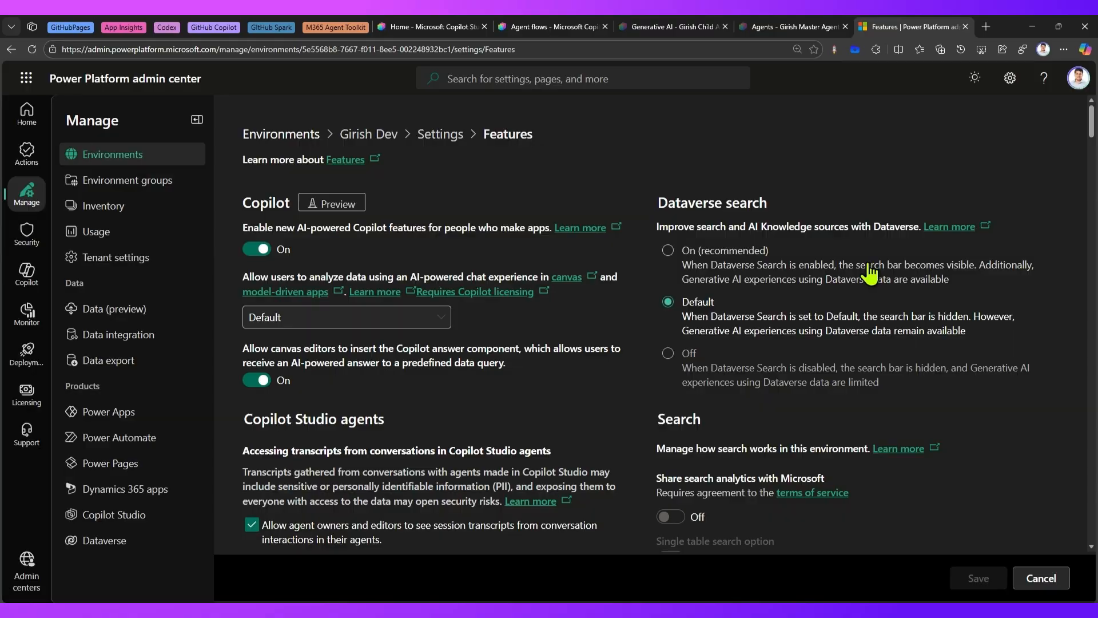
Find the Savings section on the Features settings page by searching the page for "saving".
scroll(894, 283, "down", 20)
scroll(885, 298, "down", 15)
scroll(882, 302, "down", 15)
scroll(881, 306, "down", 9)
scroll(879, 311, "down", 15)
scroll(875, 323, "up", 6)
scroll(874, 326, "down", 10)
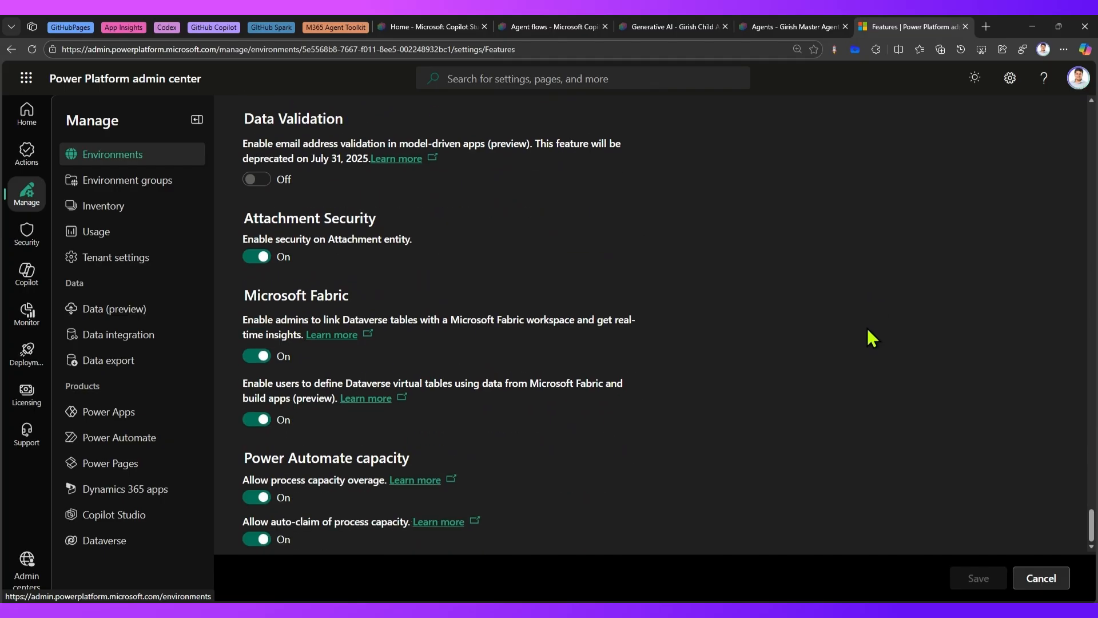
key("ctrl+f")
type("saving")
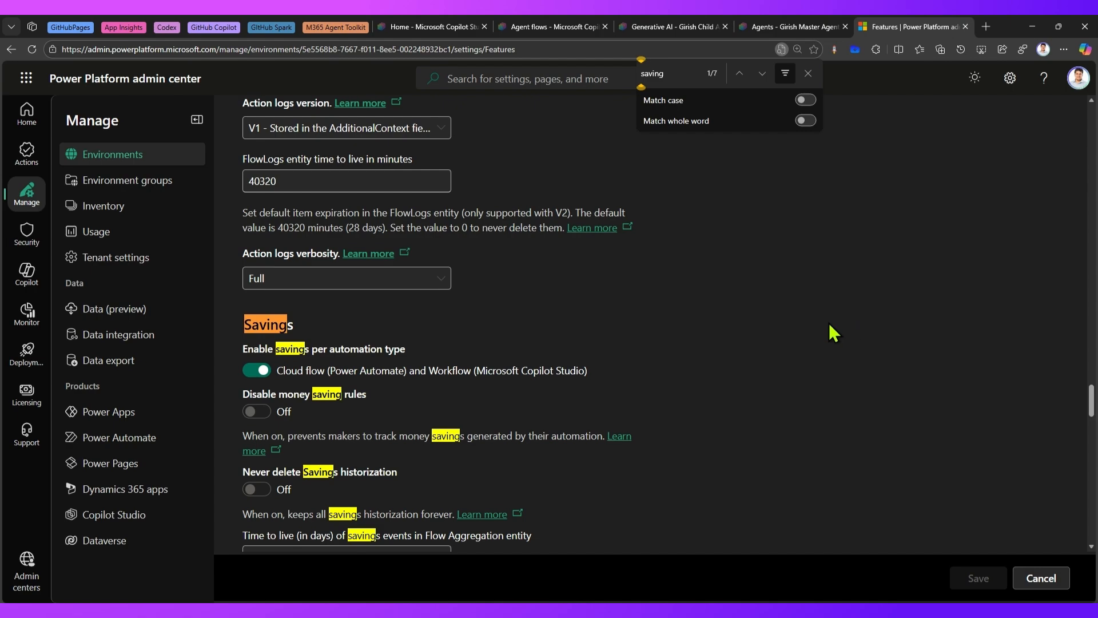
key("Escape")
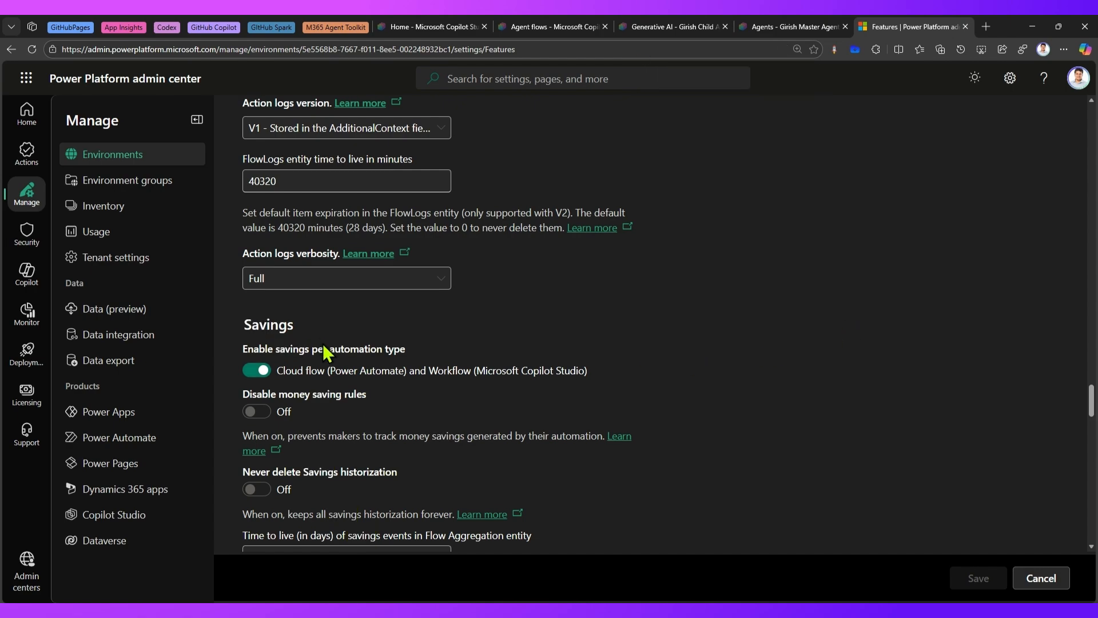
scroll(323, 343, "down", 2)
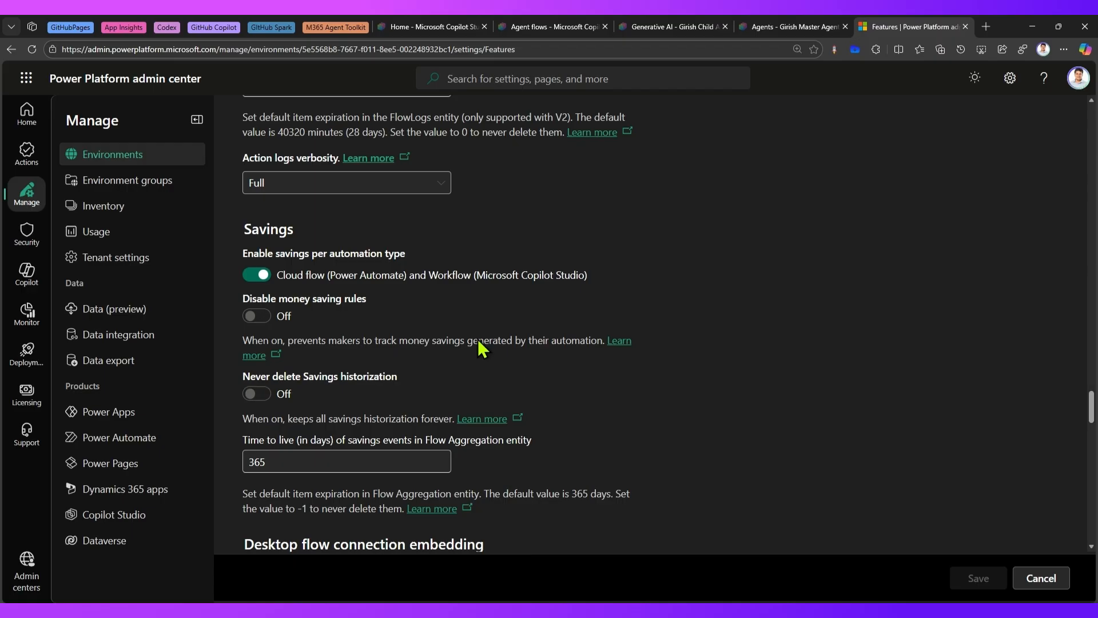
Turn Disable money saving rules on and back off, and review the time to live of savings events.
left_click(257, 317)
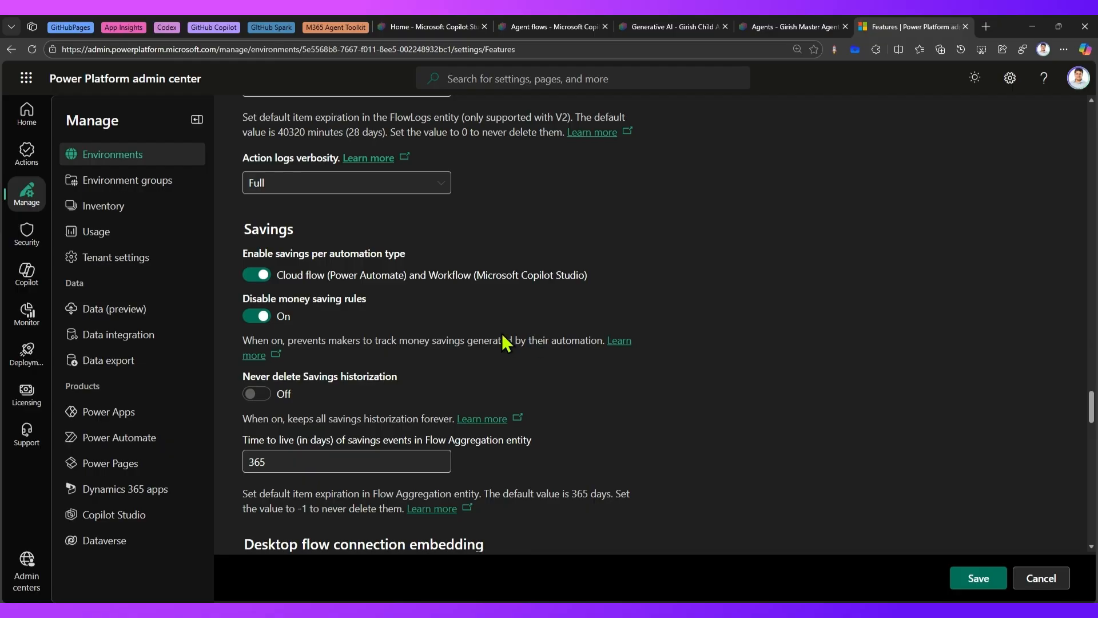
left_click(255, 320)
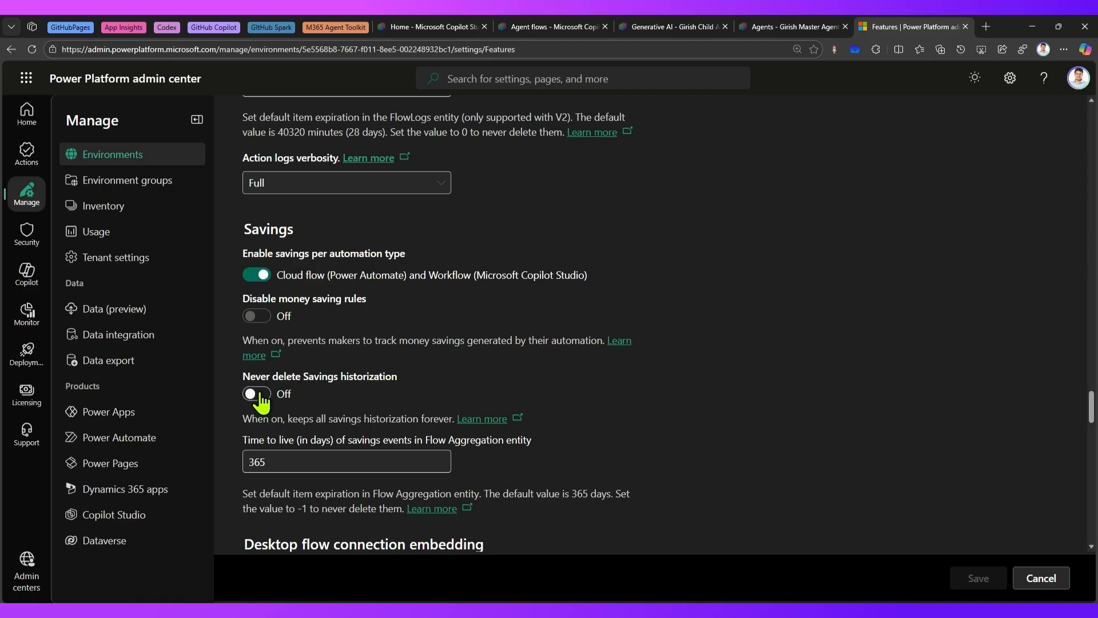
double_click(269, 460)
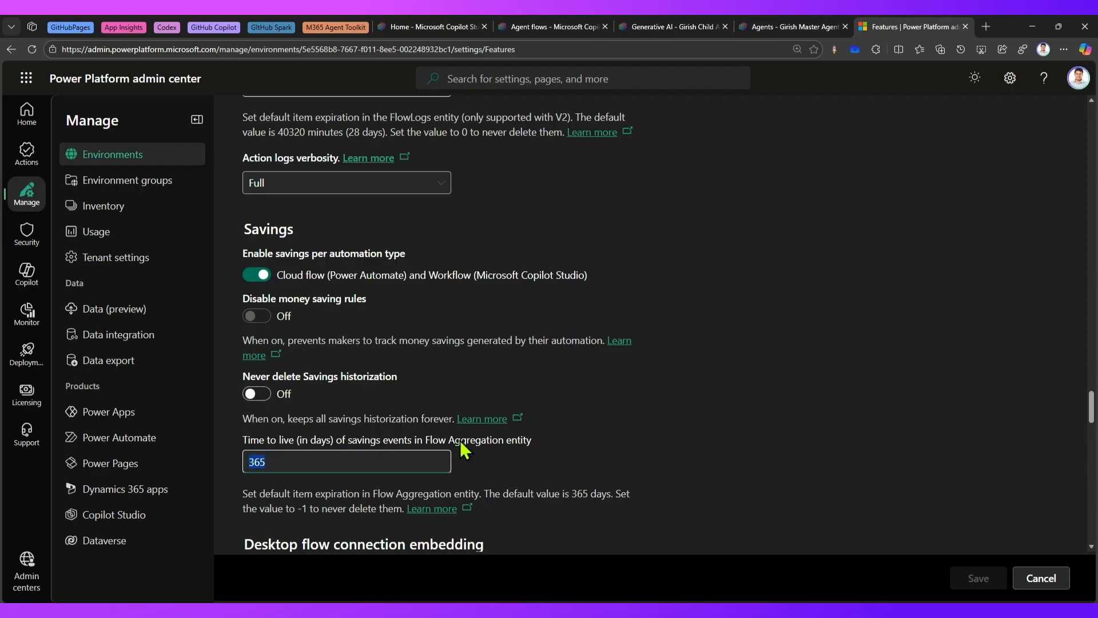
scroll(468, 451, "down", 1)
scroll(468, 450, "down", 2)
scroll(538, 452, "up", 3)
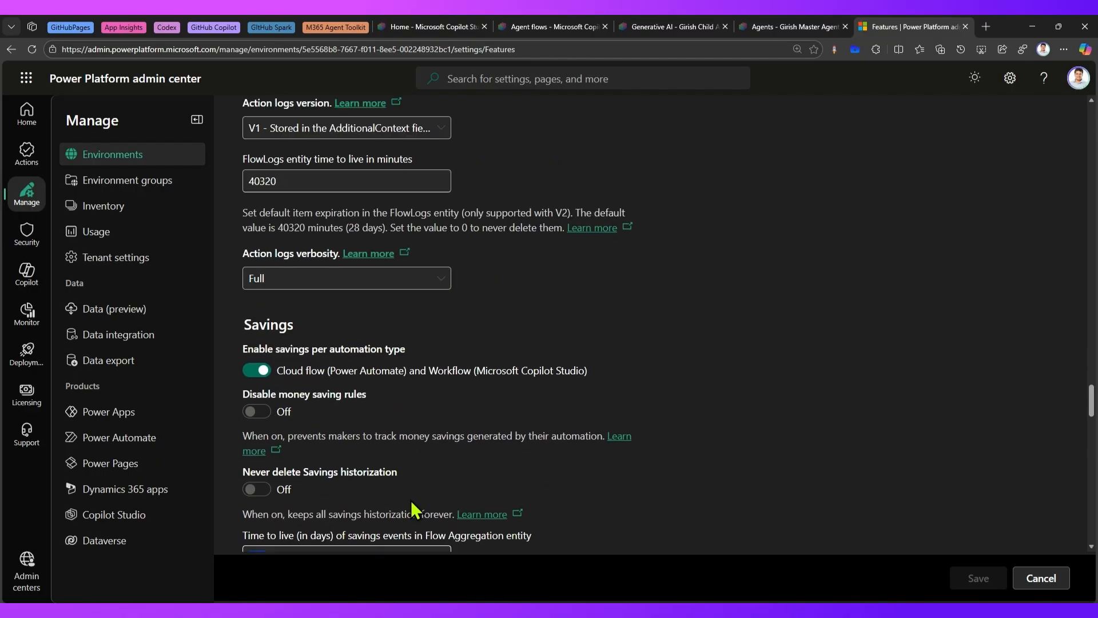
Switch to Copilot Studio and open the Notify Backend Service agent flow.
left_click(422, 26)
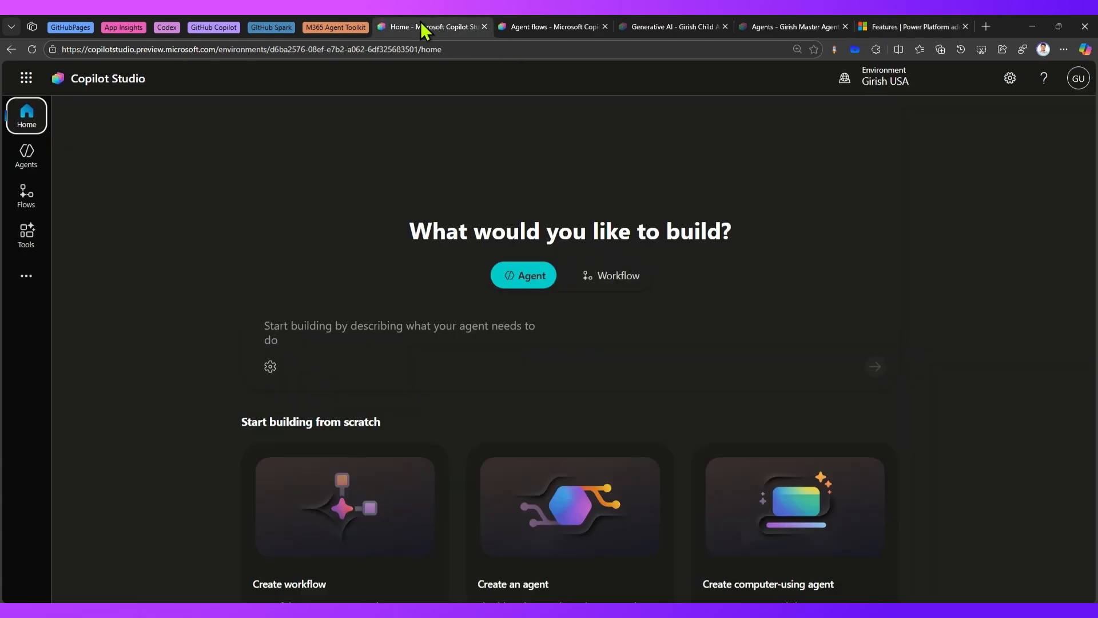
left_click(26, 199)
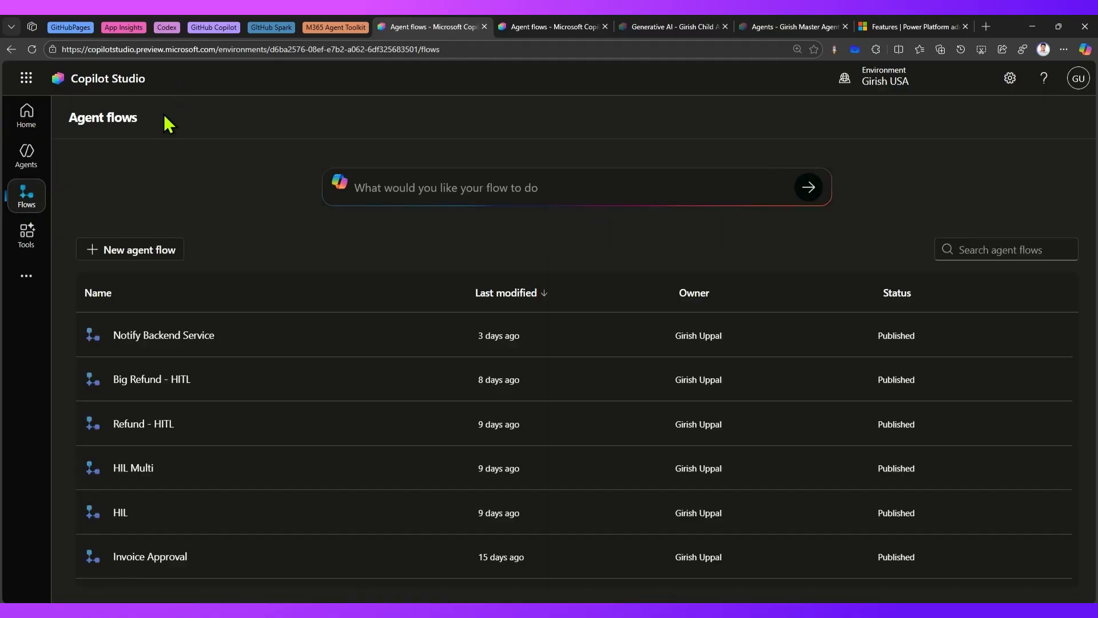
scroll(189, 446, "down", 3)
scroll(177, 443, "up", 3)
left_click(162, 337)
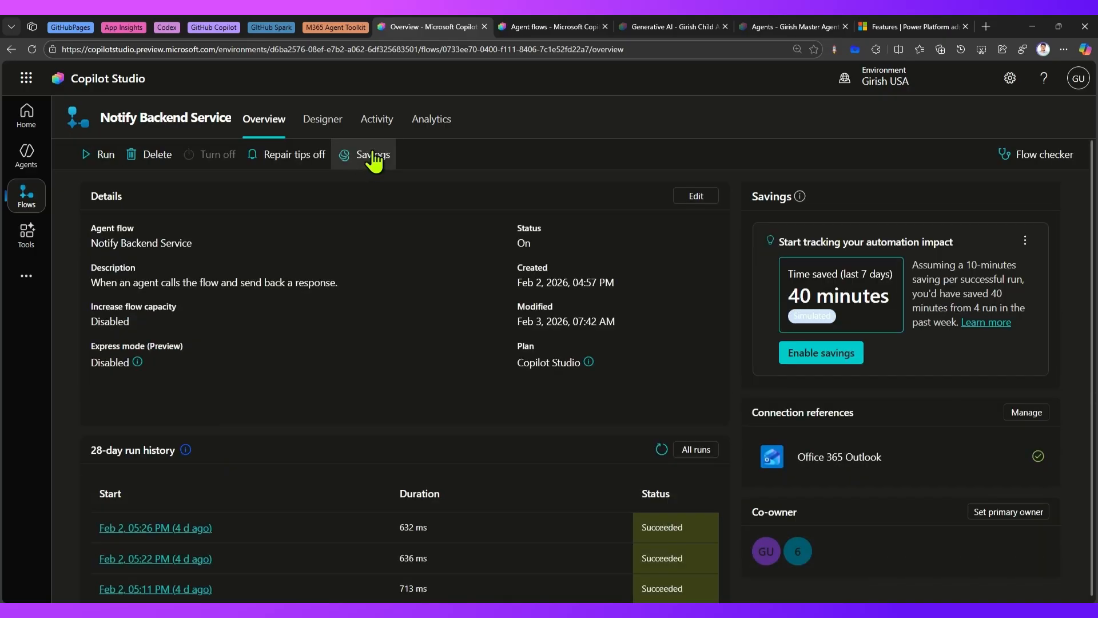
Review the flow's savings rule options and the simulated time-saved card on its overview without changing anything.
left_click(373, 155)
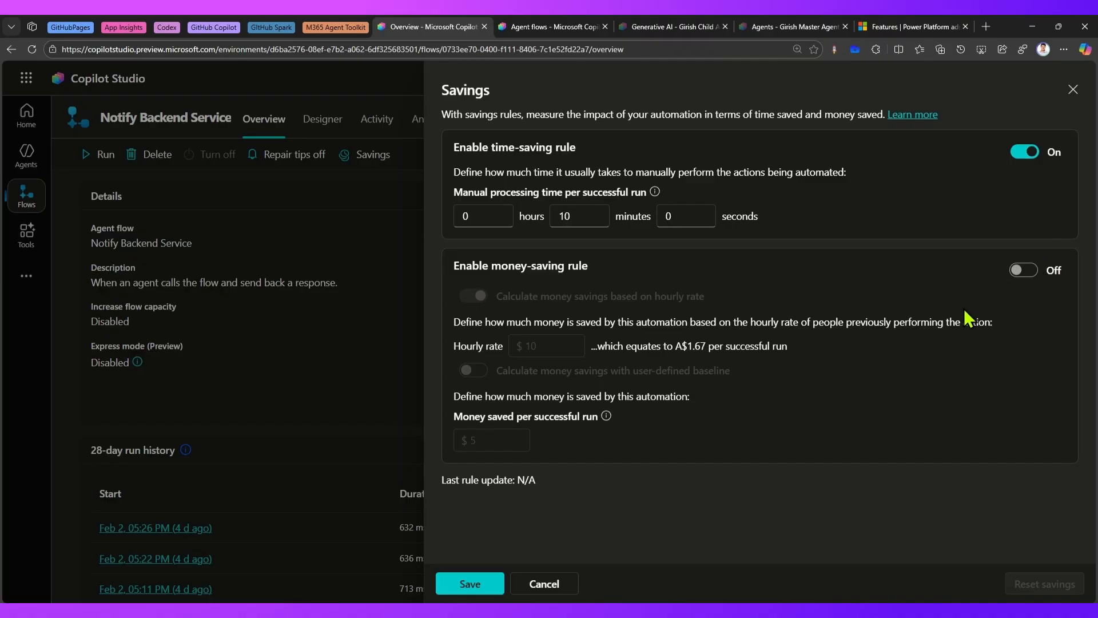
left_click(1073, 90)
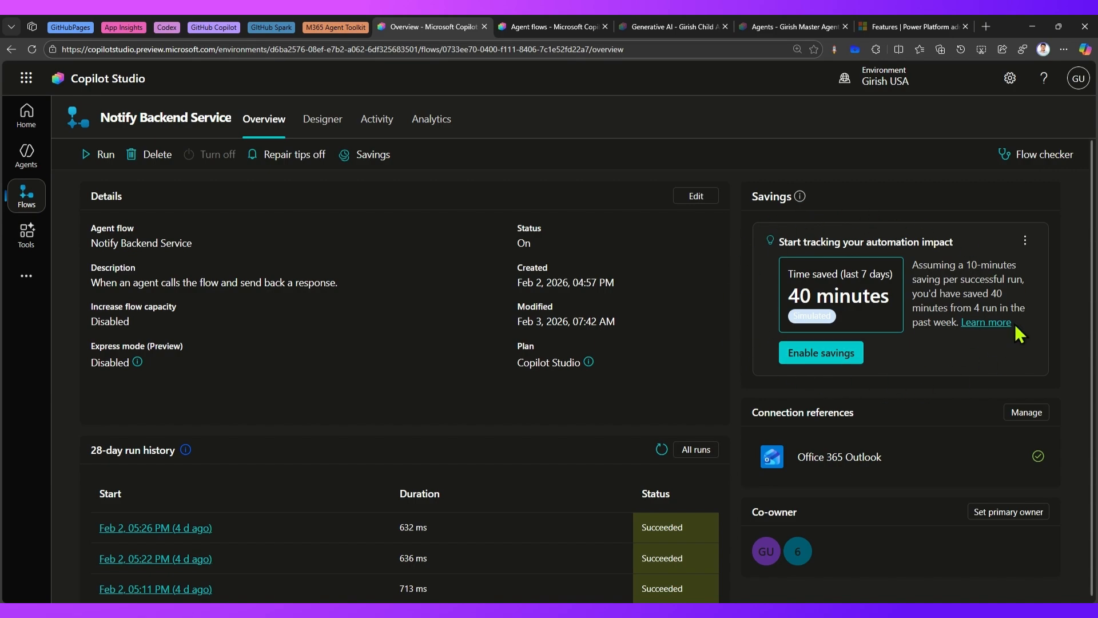
left_click(1025, 242)
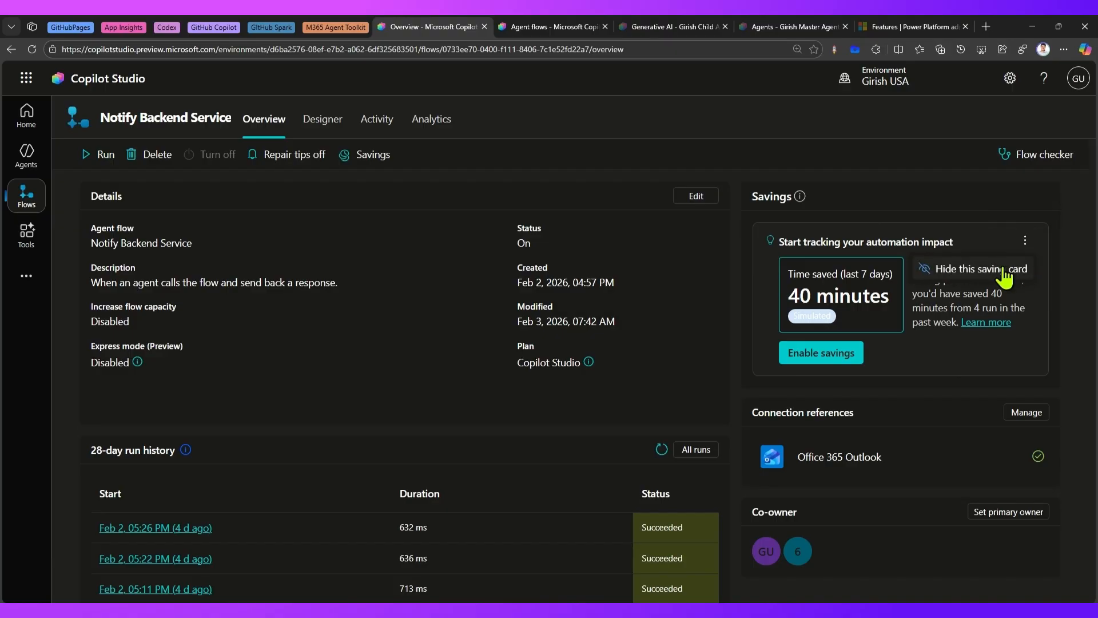
left_click(931, 215)
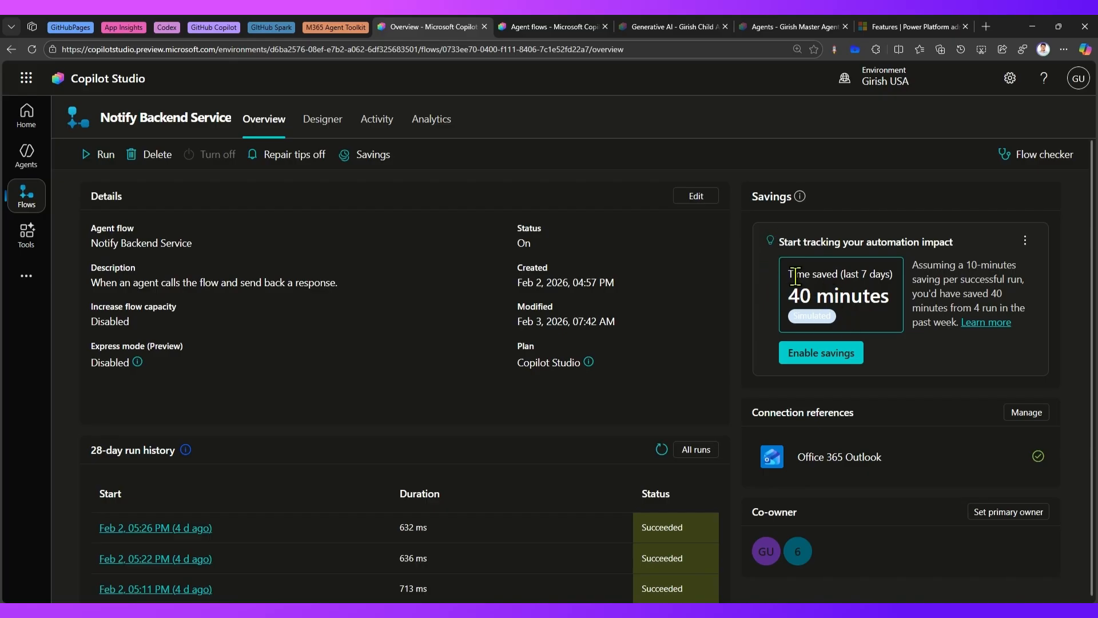
left_click_drag(788, 274, 894, 275)
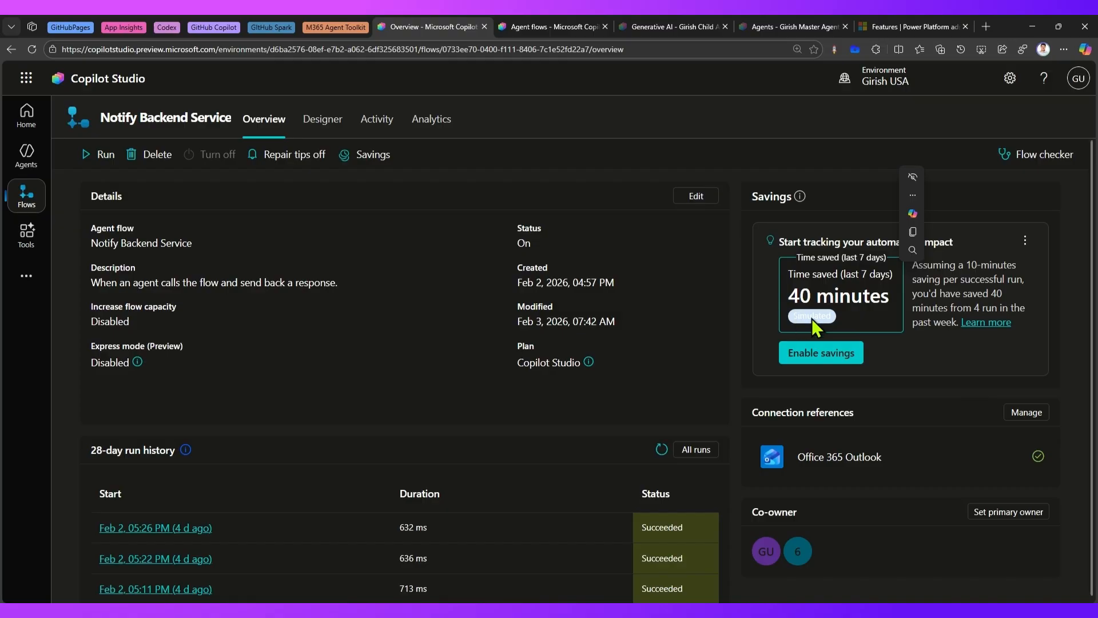
left_click(813, 318)
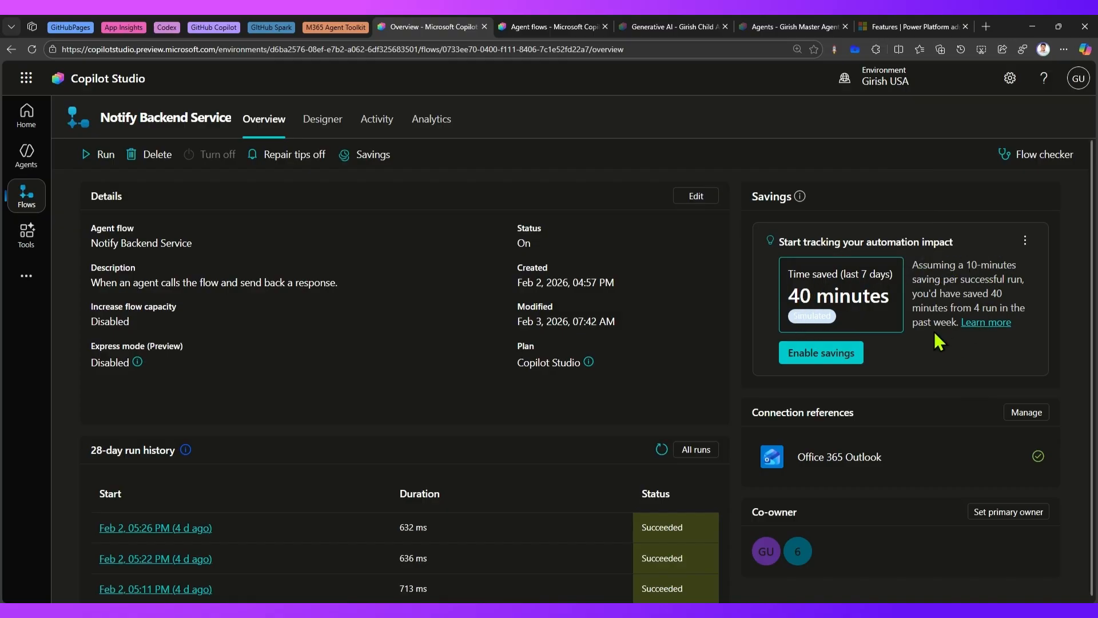
Start enabling savings for the flow with a manual processing time of 1 hour 15 minutes per successful run.
left_click(806, 359)
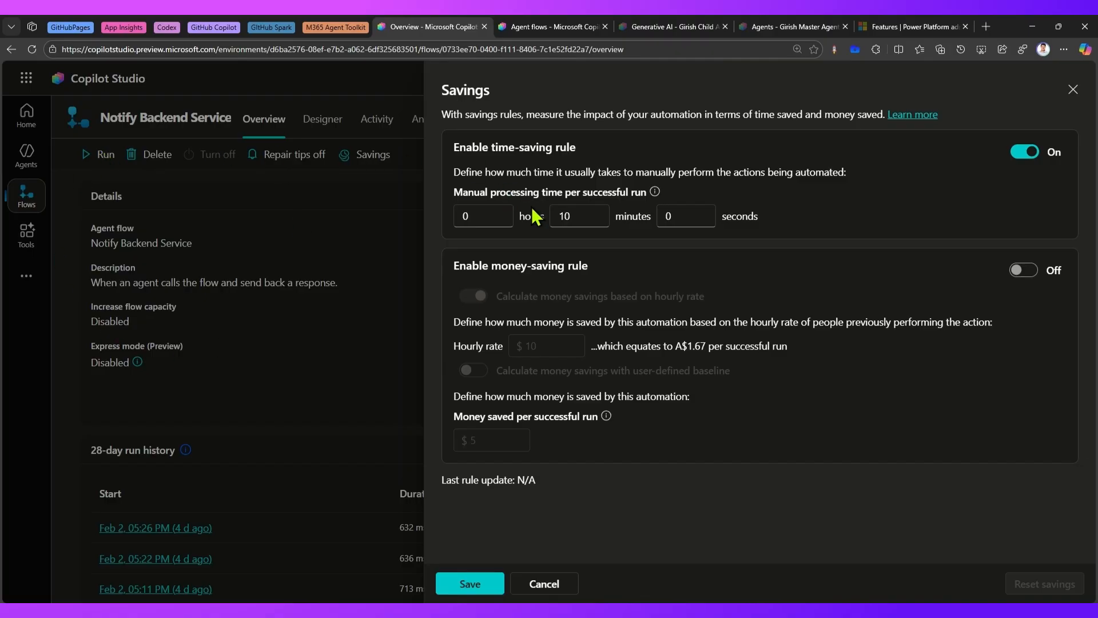
left_click_drag(474, 217, 456, 216)
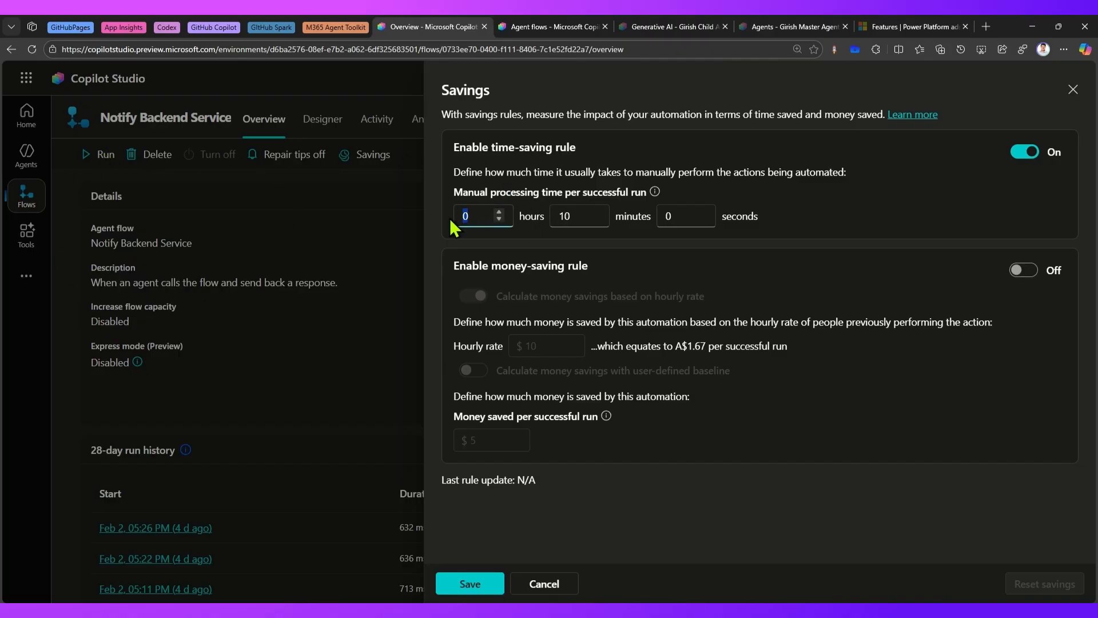
type("1")
left_click_drag(579, 220, 554, 220)
type("15")
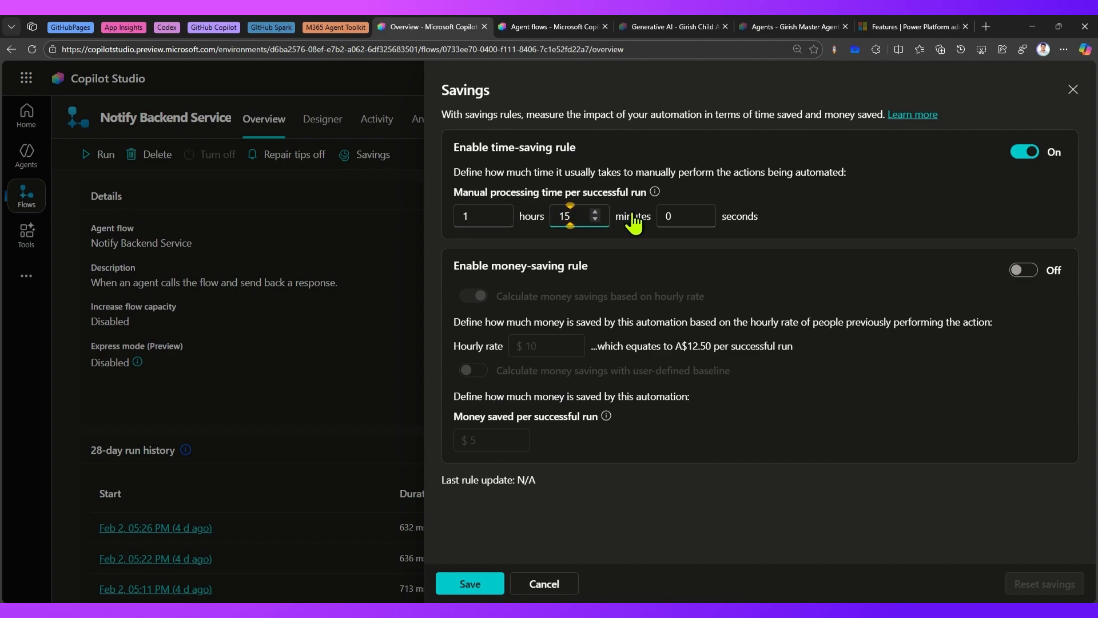
left_click_drag(453, 191, 648, 192)
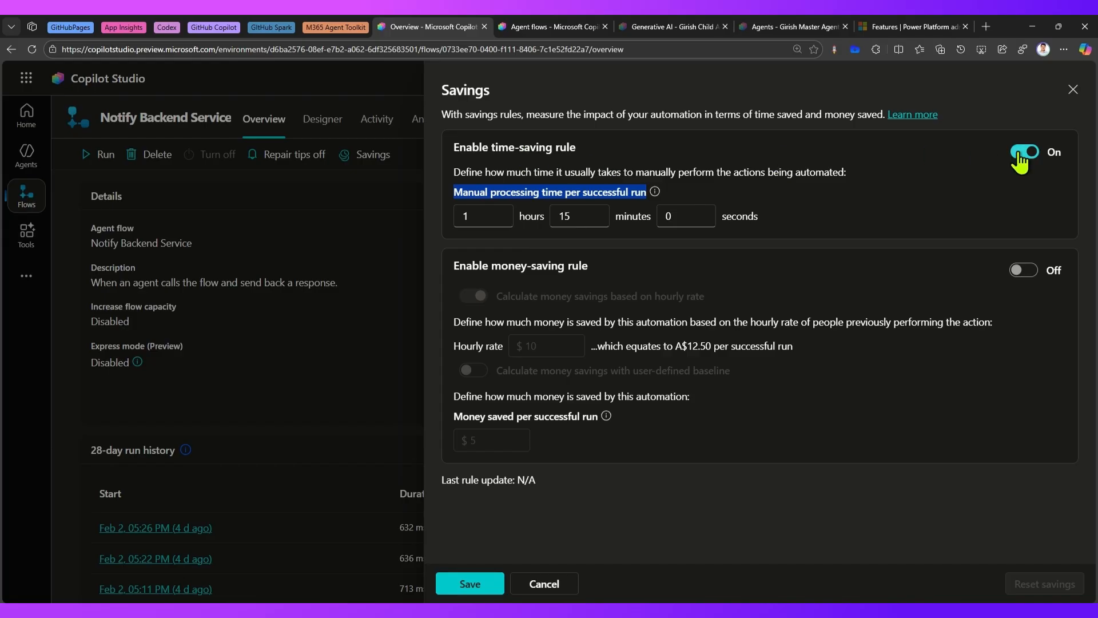
Enable the money-saving rule and review the hourly rate and the equivalent amount per successful run.
left_click(1030, 272)
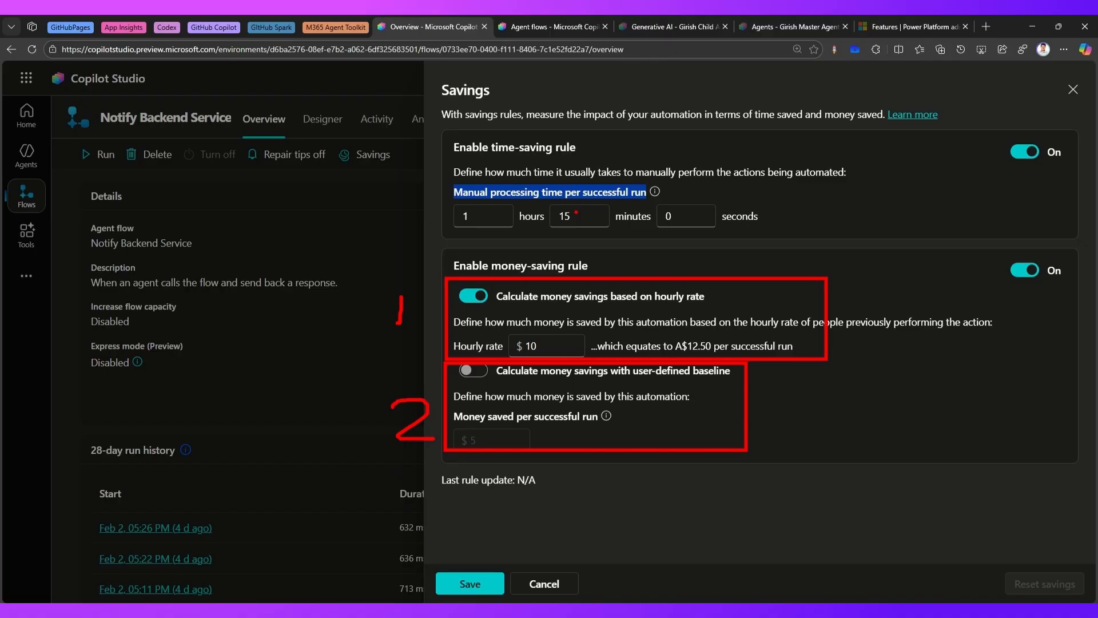
left_click(537, 345)
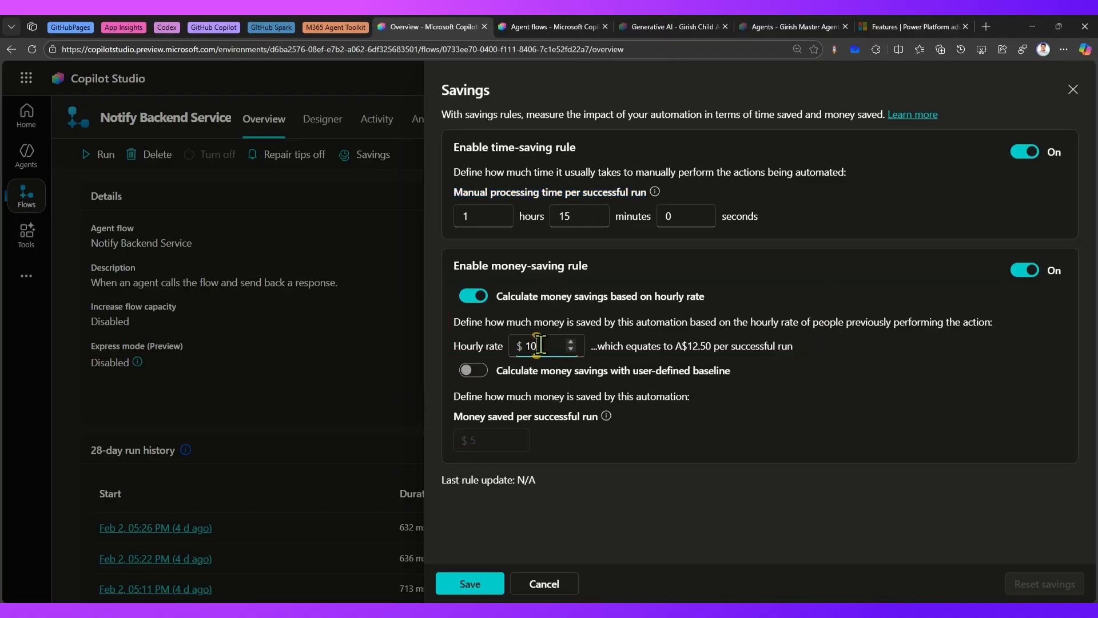
double_click(545, 348)
left_click(688, 347)
left_click_drag(688, 348, 713, 348)
Set the minutes of the manual processing time per successful run to 0.
left_click(572, 215)
double_click(559, 215)
type("0")
left_click(592, 243)
left_click_drag(691, 346, 707, 346)
Examine how the manual processing hours and the hourly rate determine the money saved per successful run.
left_click_drag(474, 217, 455, 219)
left_click(540, 346)
left_click_drag(537, 346, 518, 346)
left_click_drag(676, 346, 708, 347)
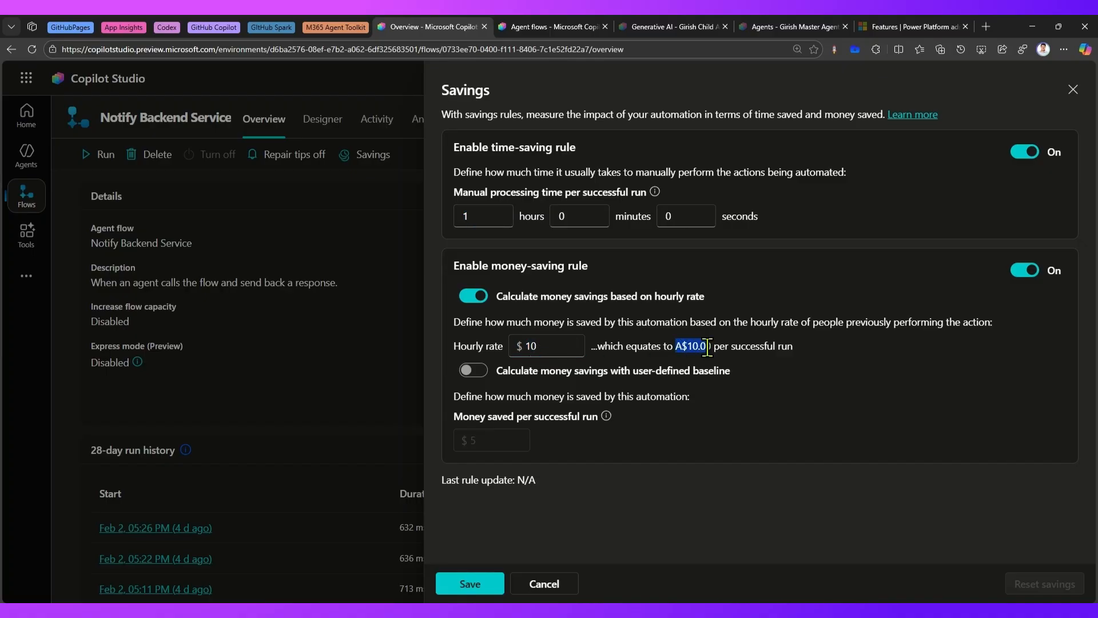
left_click(538, 346)
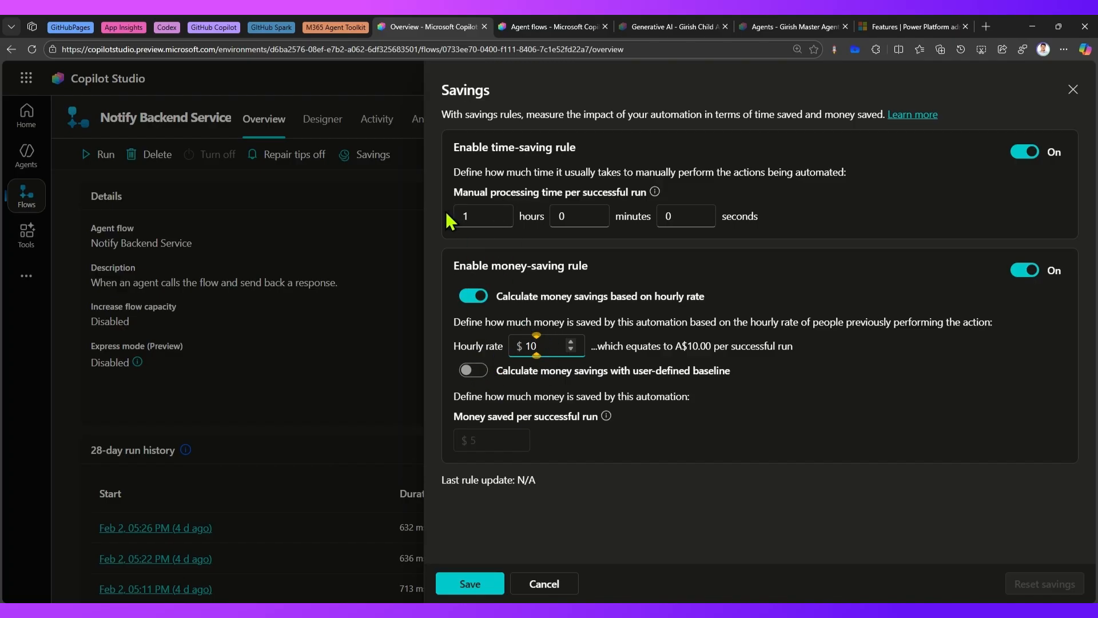
mouse_move(415, 222)
left_mouse_down()
mouse_move(428, 293)
mouse_move(491, 335)
left_mouse_up()
mouse_move(715, 326)
left_mouse_down()
mouse_move(674, 359)
mouse_move(680, 331)
left_mouse_up()
key("Escape")
Switch the money savings calculation from the hourly rate to the user-defined baseline.
left_click(475, 295)
left_click(482, 373)
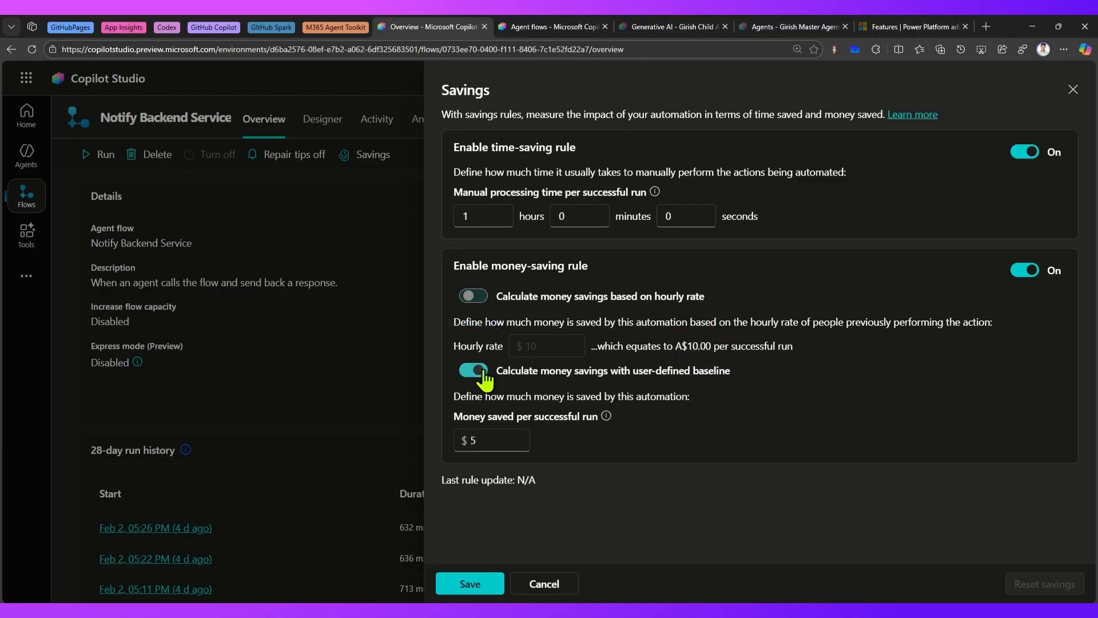
left_click_drag(533, 396, 692, 399)
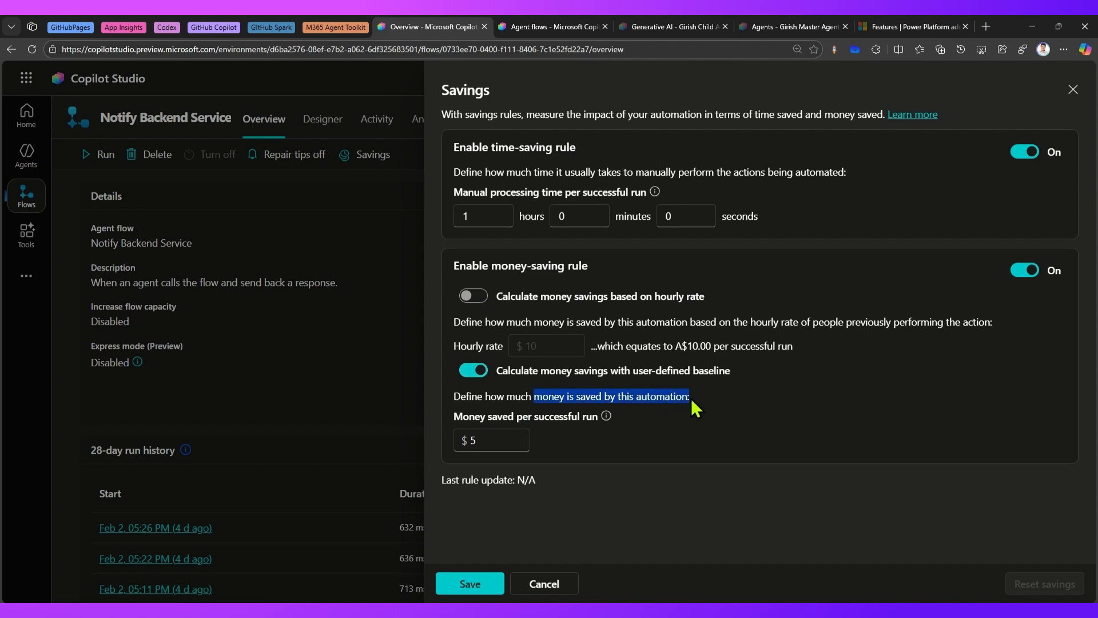
left_click_drag(514, 416, 588, 418)
left_click_drag(483, 441, 467, 441)
left_click(519, 489)
Set the money saved per successful run to 0 and save the savings rules.
double_click(478, 441)
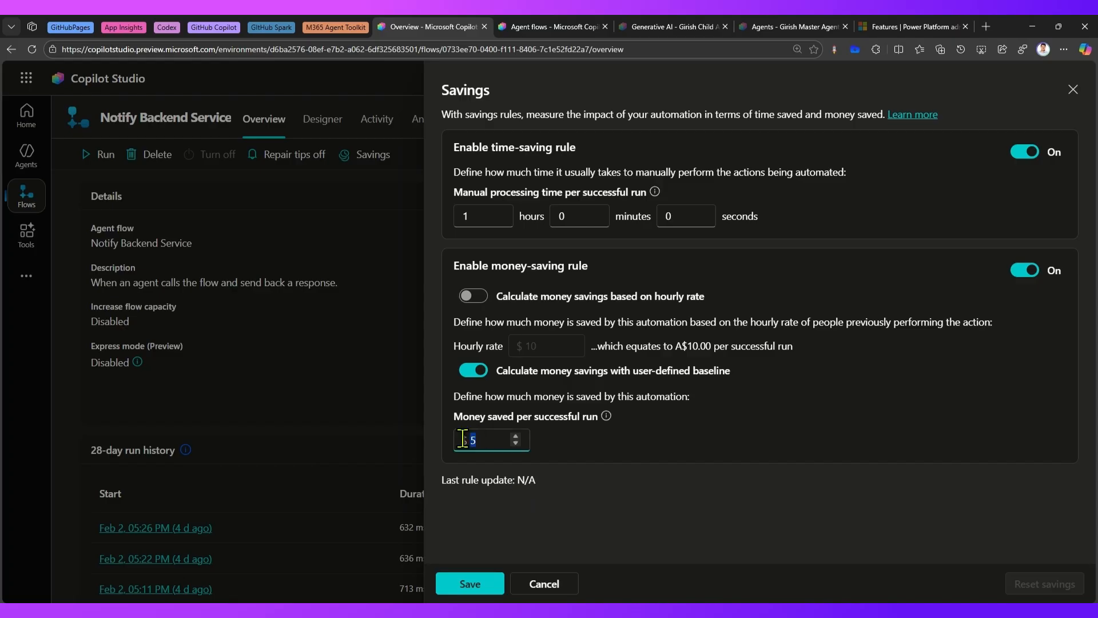
type("0")
left_click(685, 436)
left_click(474, 584)
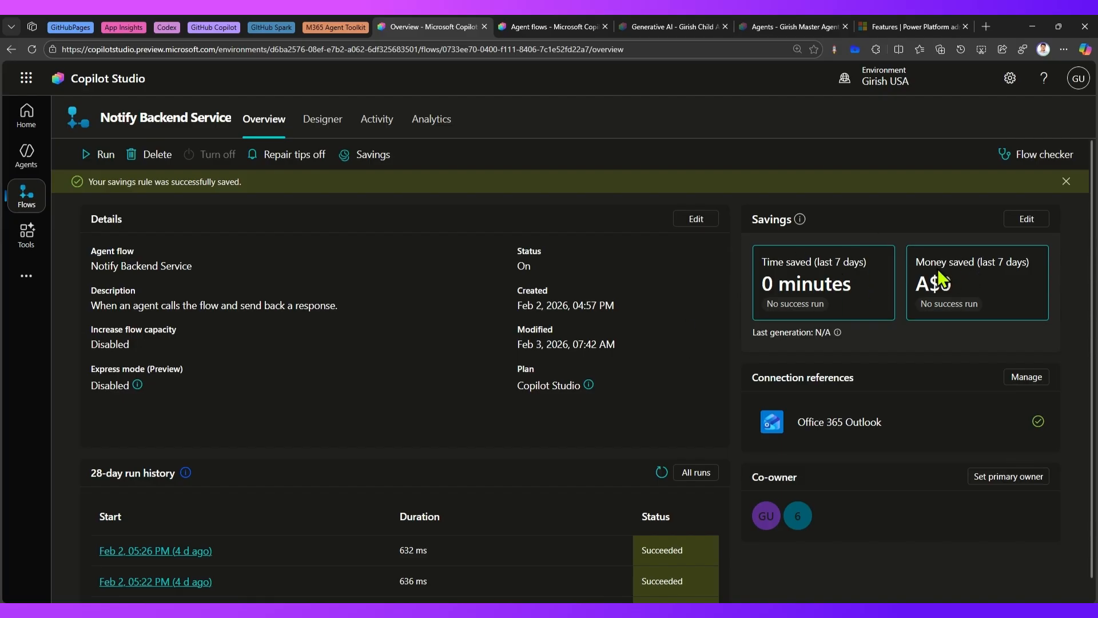
Review the flow's saved savings rules and examine its analytics for runs, actions performed and errors.
left_click(378, 154)
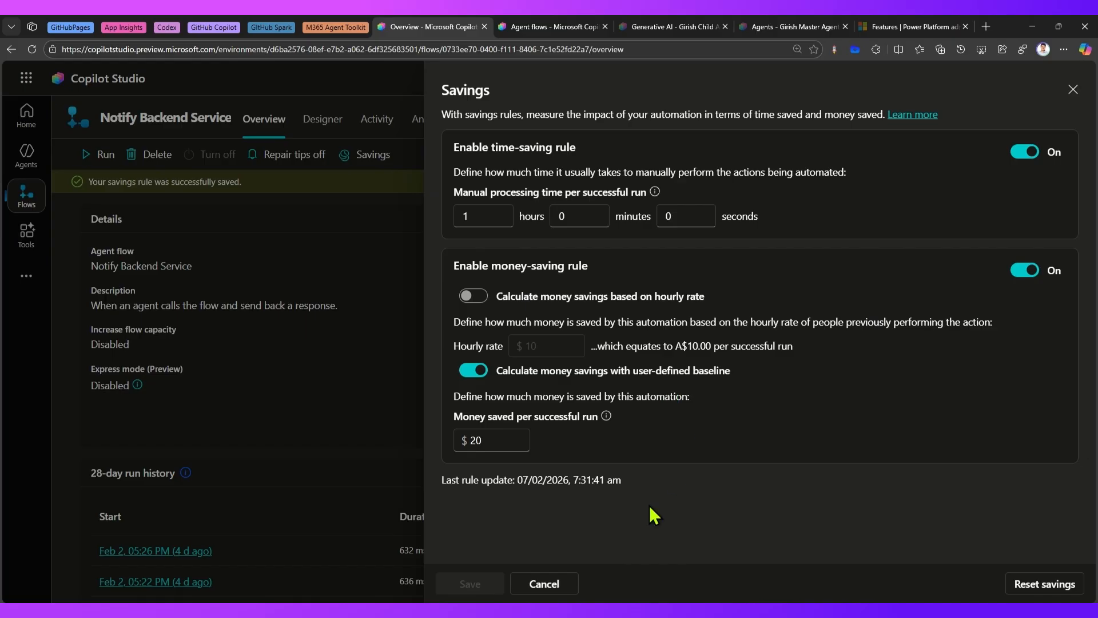
left_click(552, 583)
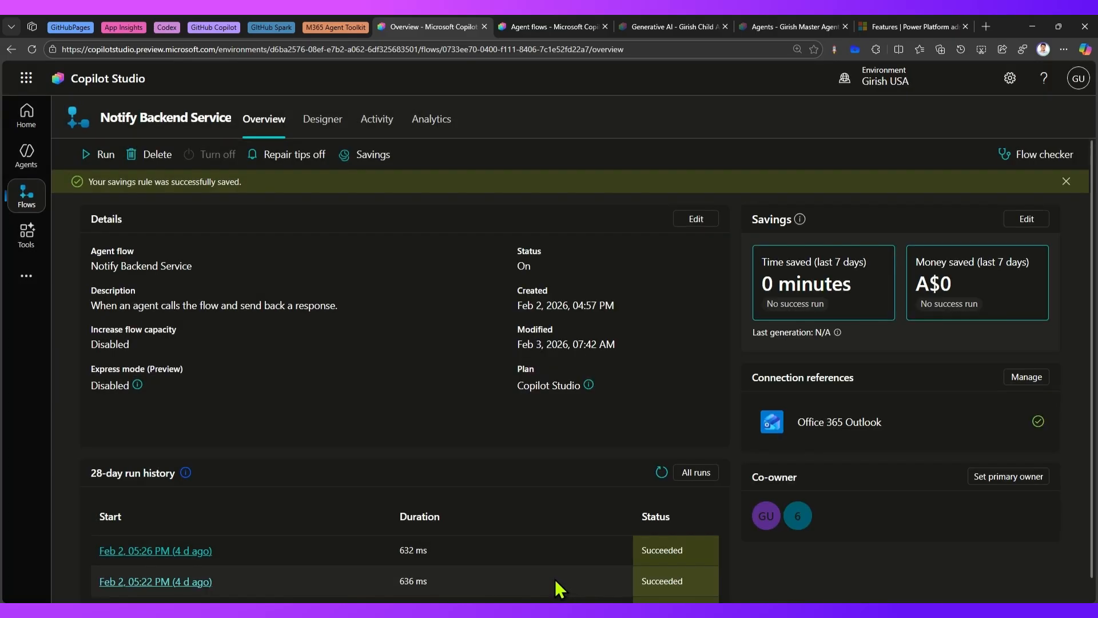
left_click(441, 127)
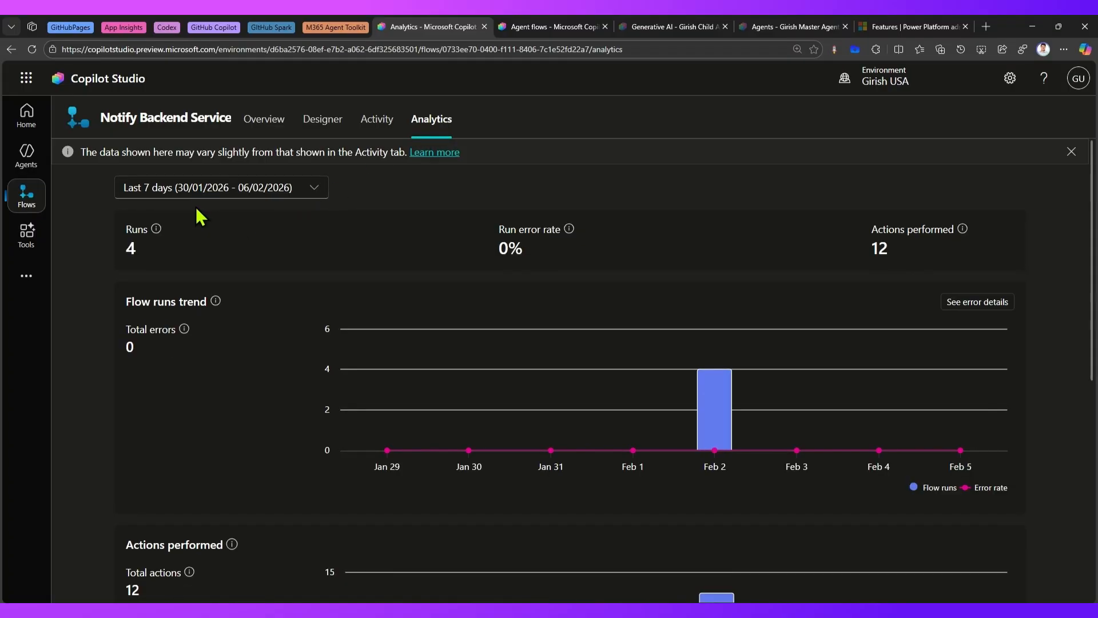
scroll(179, 332, "down", 3)
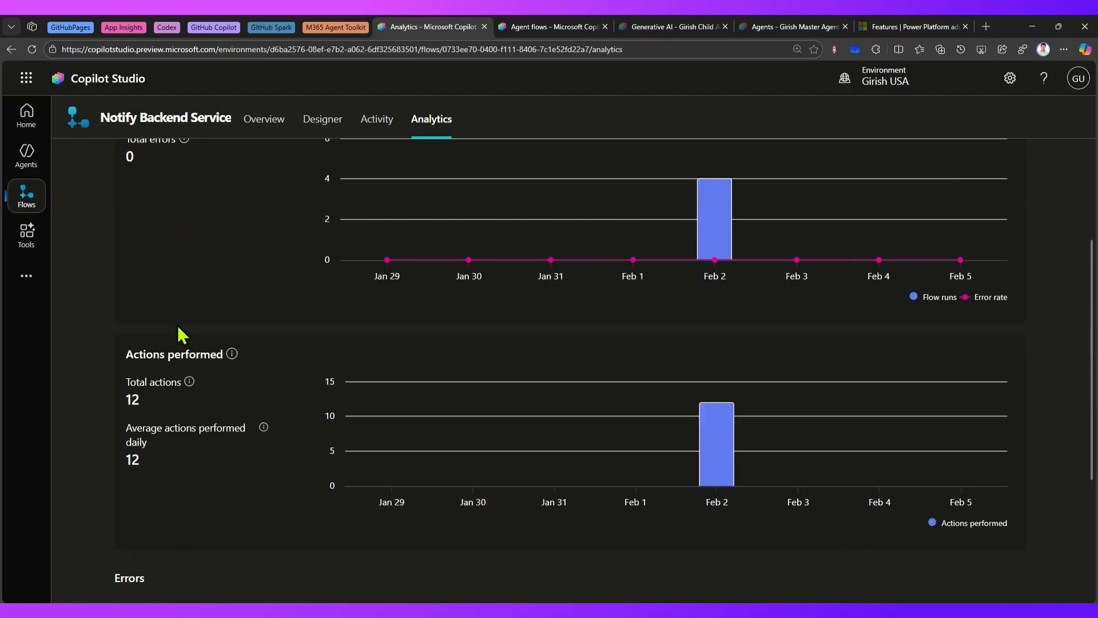
scroll(179, 332, "down", 2)
scroll(180, 329, "down", 2)
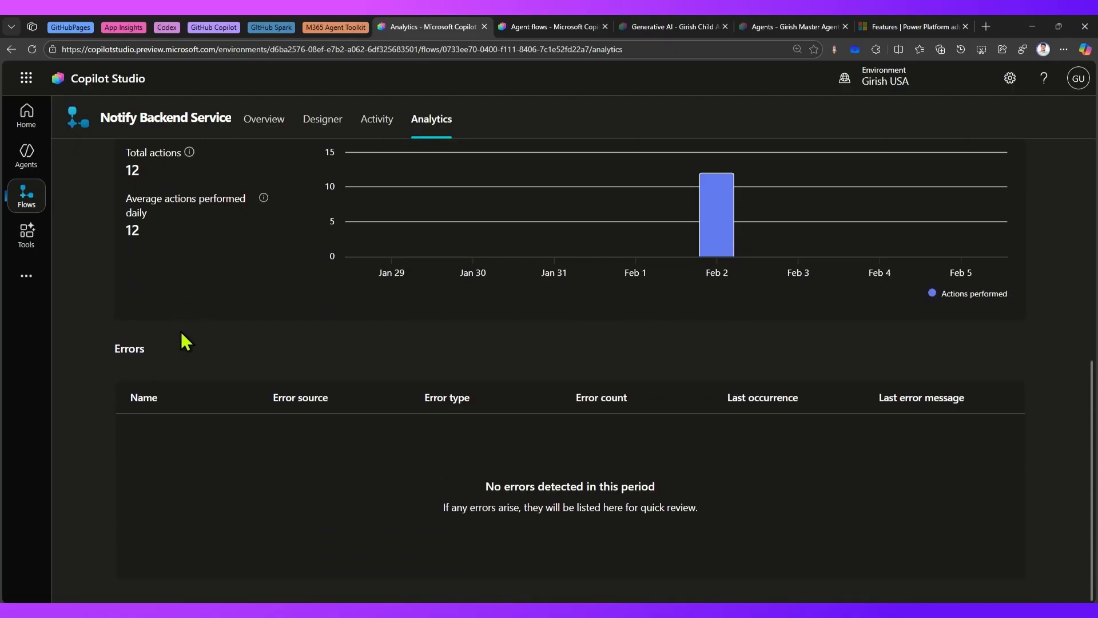
scroll(181, 332, "up", 6)
left_click(313, 190)
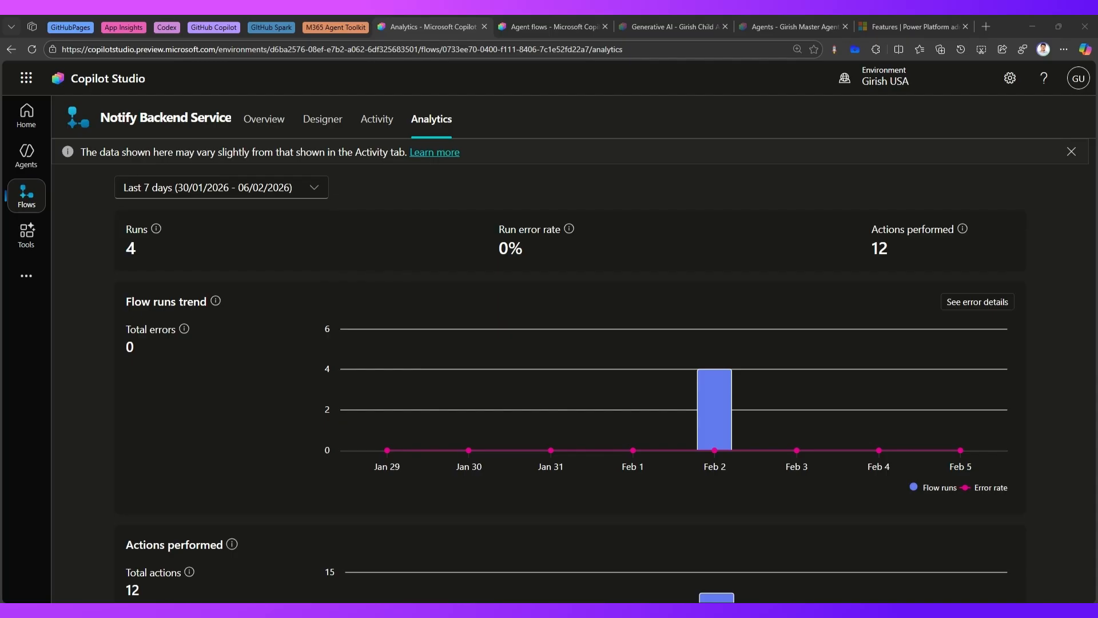
Open the child agent's analytics and examine its overview, effectiveness, answer quality and satisfaction sections.
left_click(541, 27)
left_click(681, 27)
left_click(1068, 117)
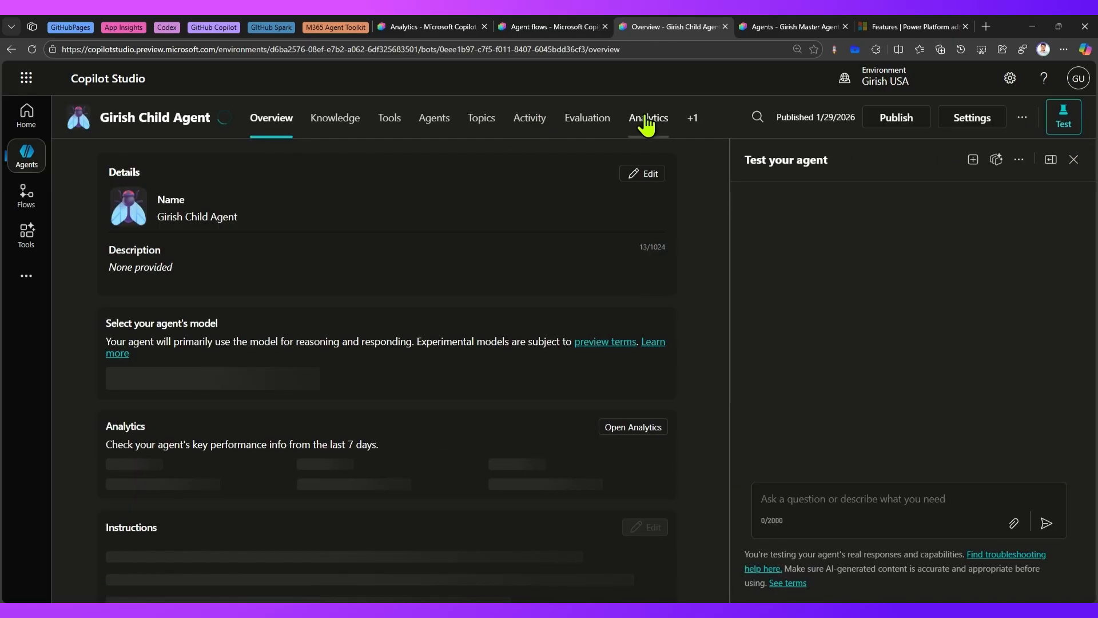
left_click(639, 125)
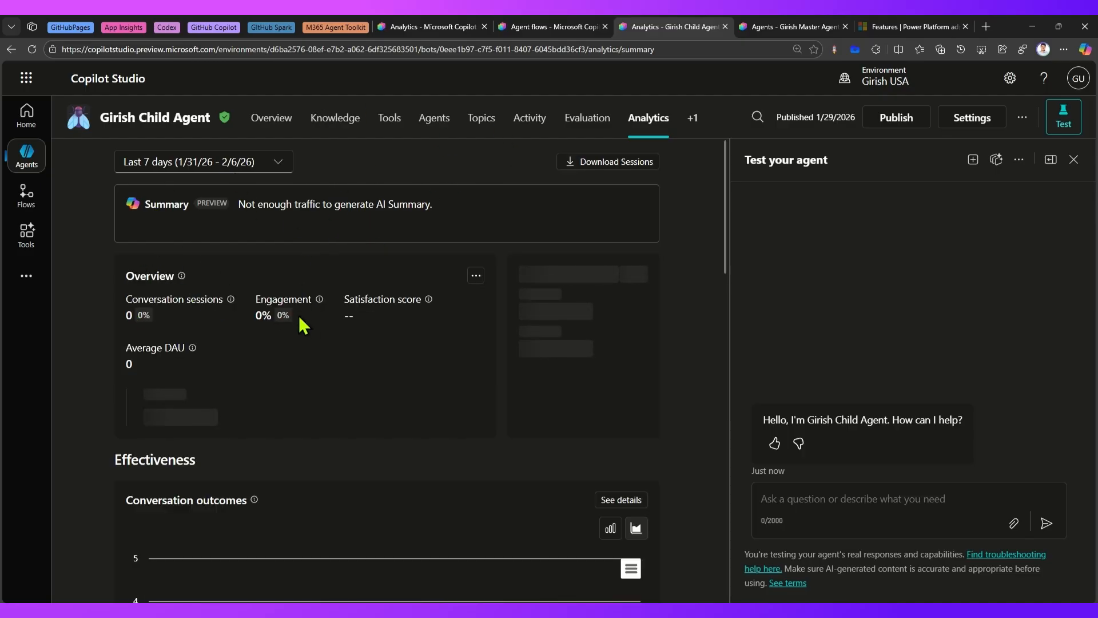
scroll(402, 373, "down", 10)
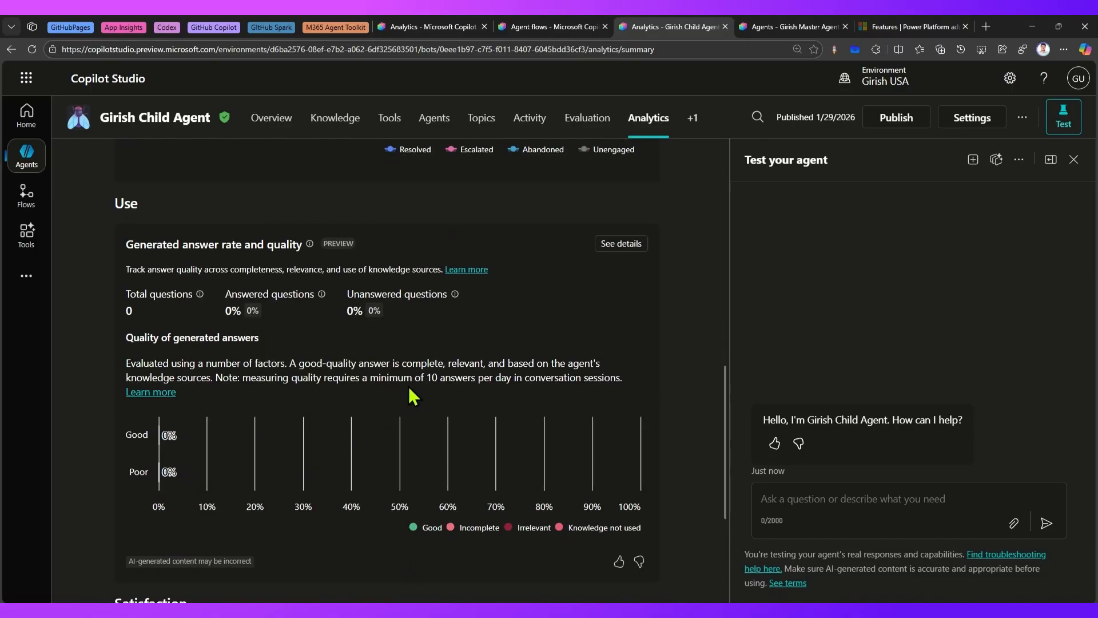
scroll(413, 397, "down", 4)
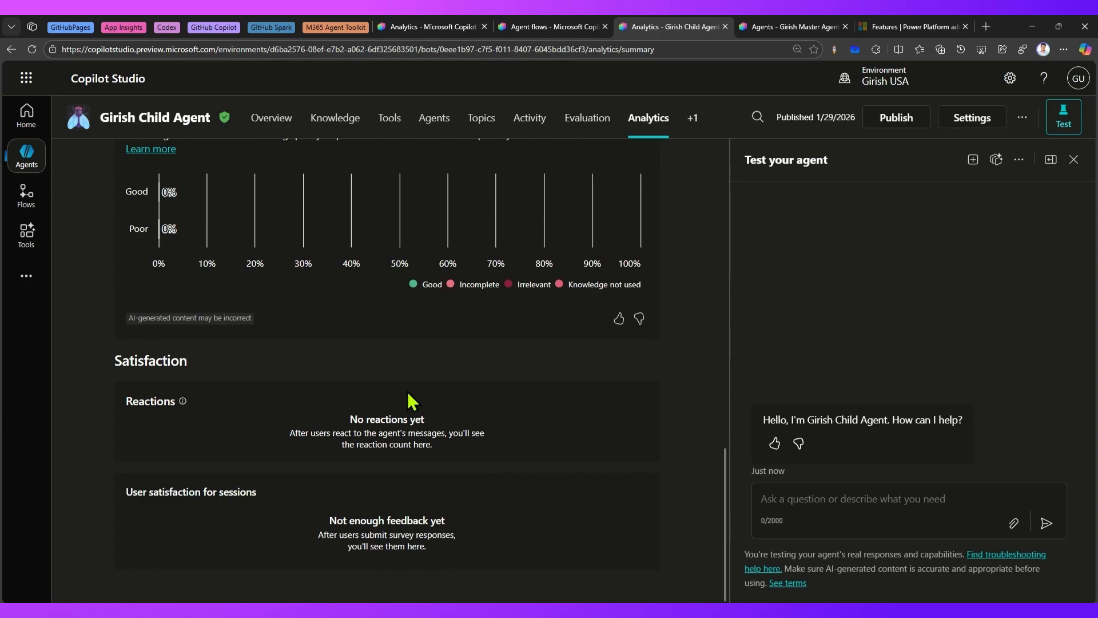
scroll(270, 410, "up", 5)
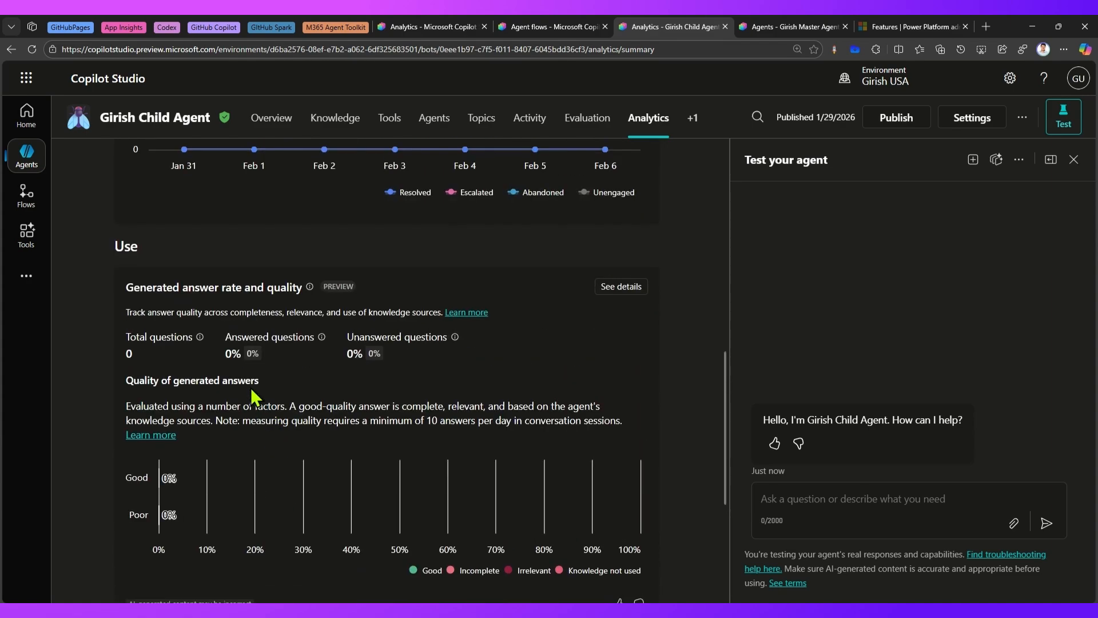
scroll(496, 223, "up", 10)
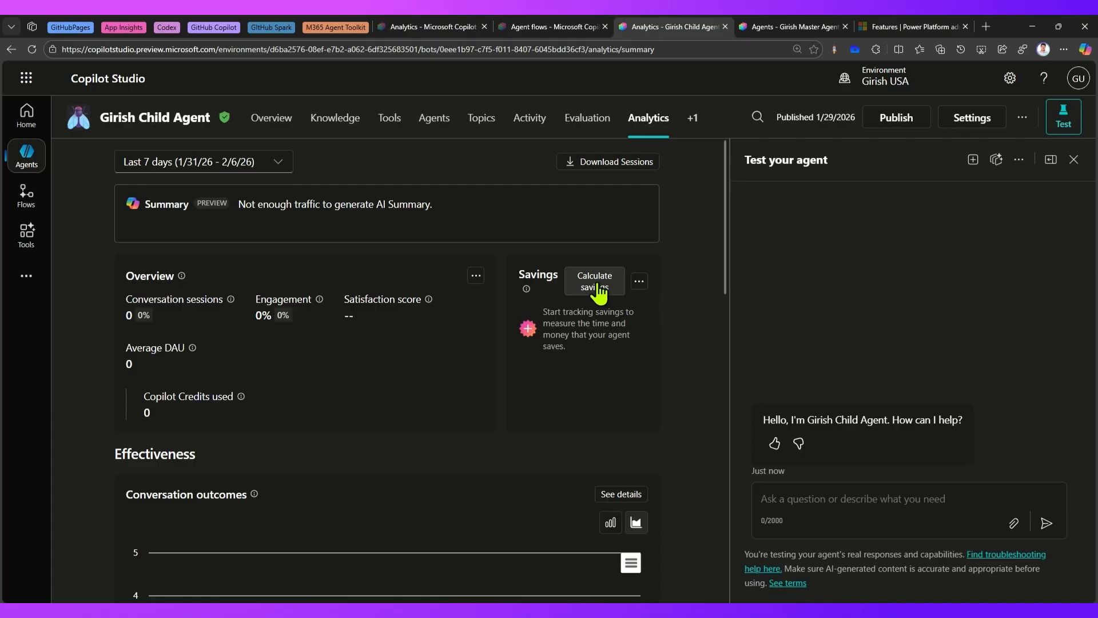
Start a savings calculation for the child agent using the Savings per run method.
left_click(599, 294)
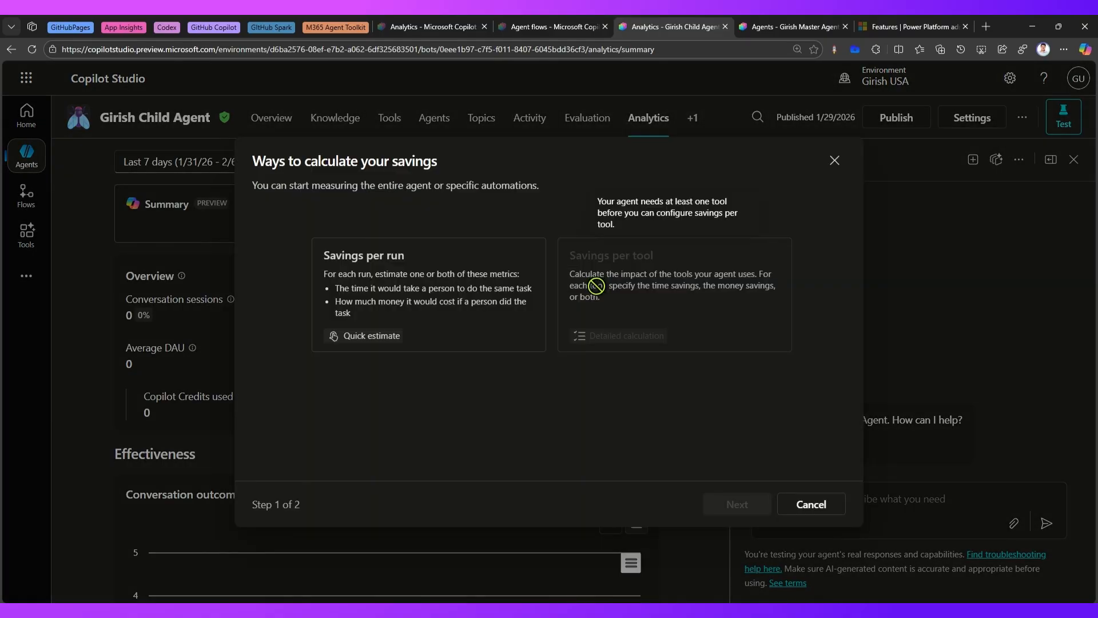
left_click_drag(292, 161, 430, 163)
left_click(335, 185)
left_click_drag(335, 185, 548, 187)
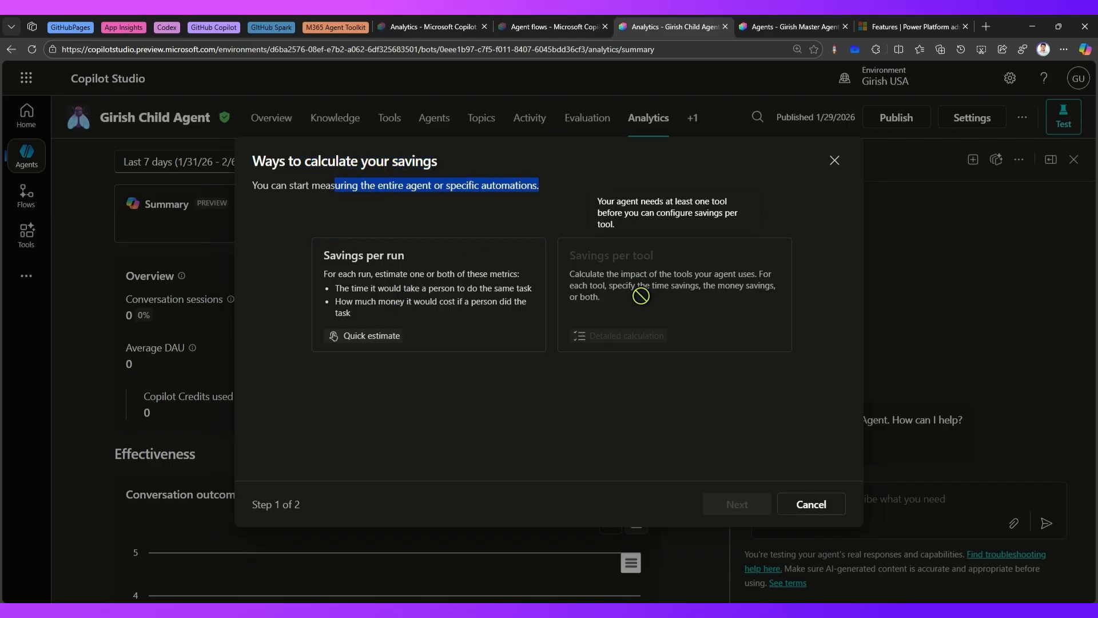
left_click(359, 280)
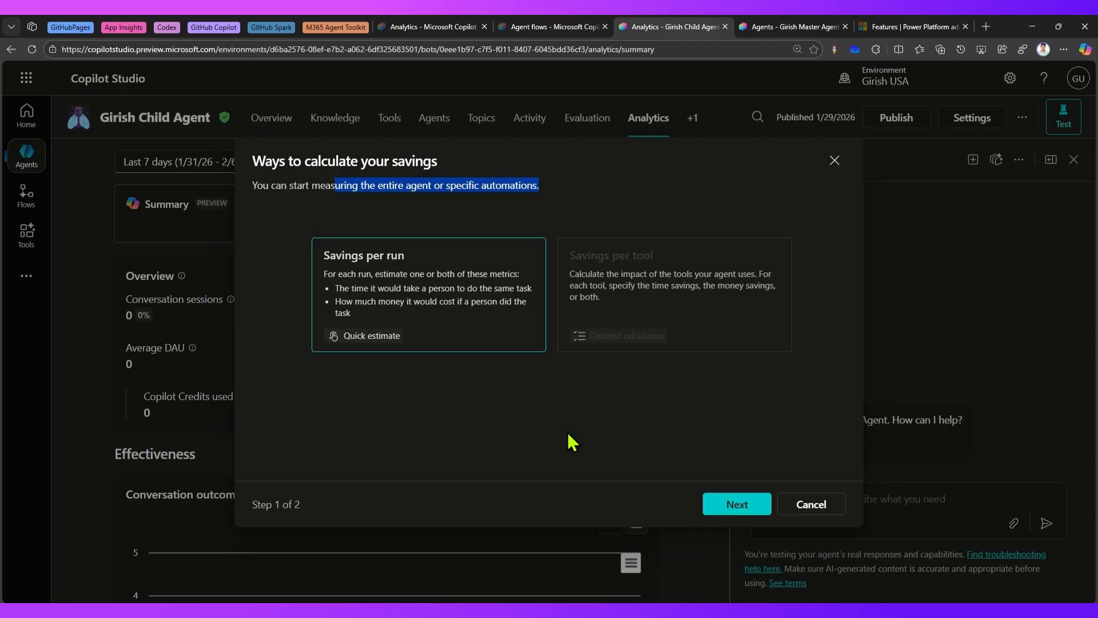
left_click(739, 504)
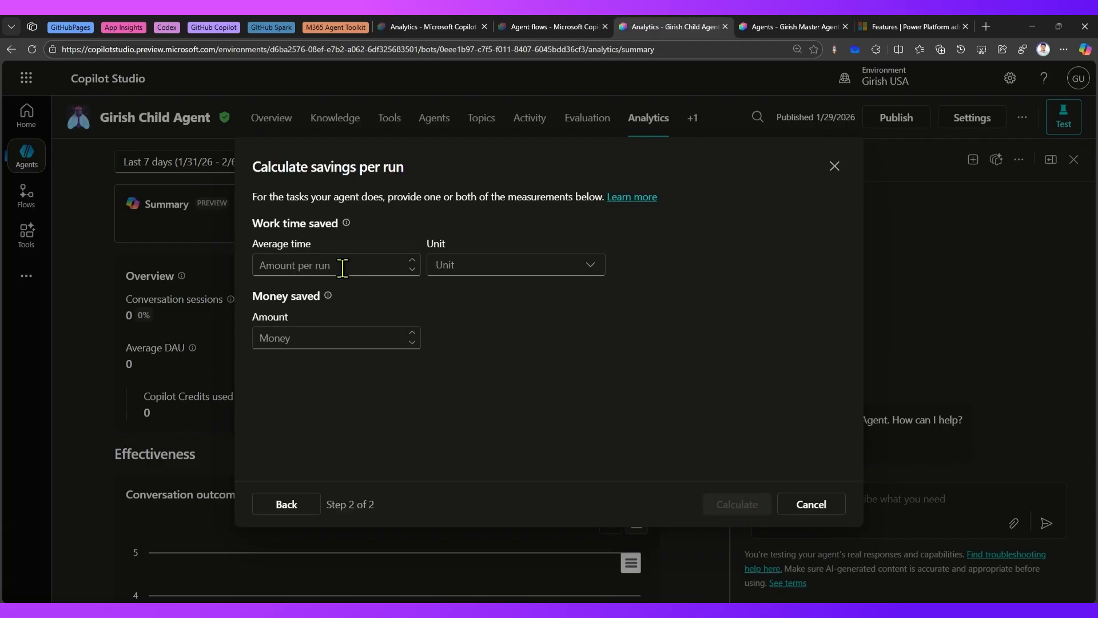
left_click_drag(304, 197, 379, 197)
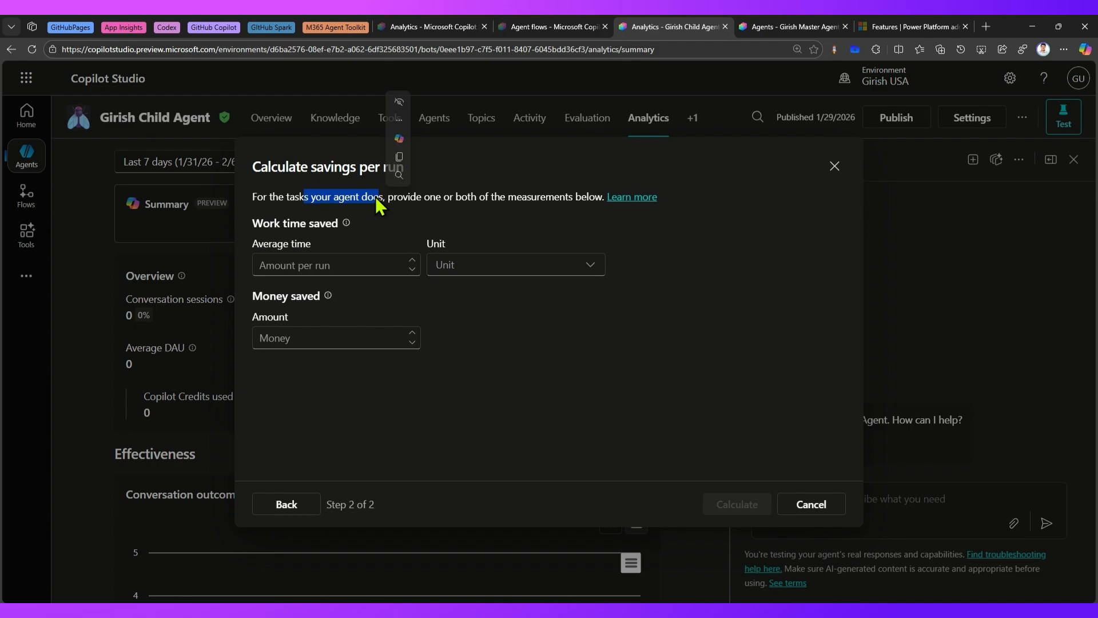
Set the average work time saved to 3 hr and the money saved to 45 per run, then calculate and add the savings to Analytics.
left_click(340, 266)
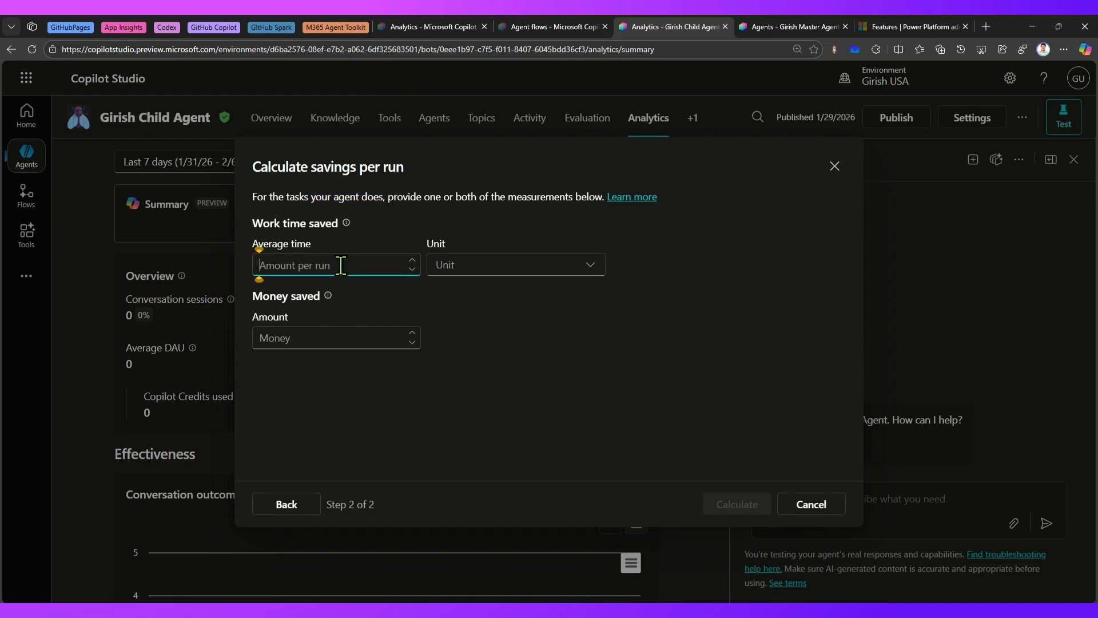
type("3")
left_click(442, 275)
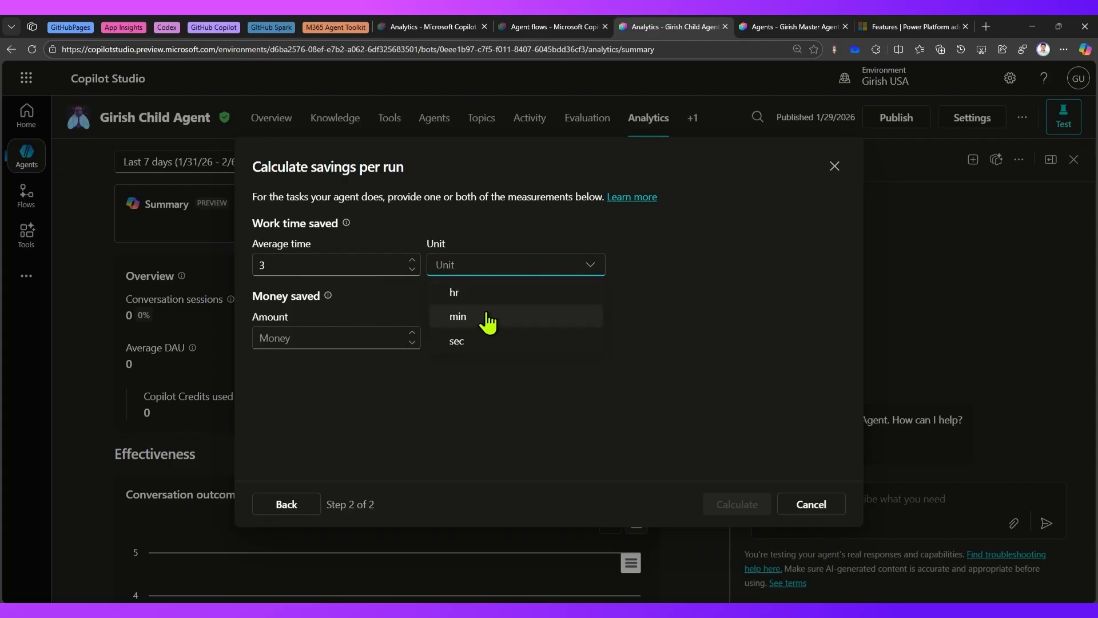
left_click(480, 295)
left_click(379, 339)
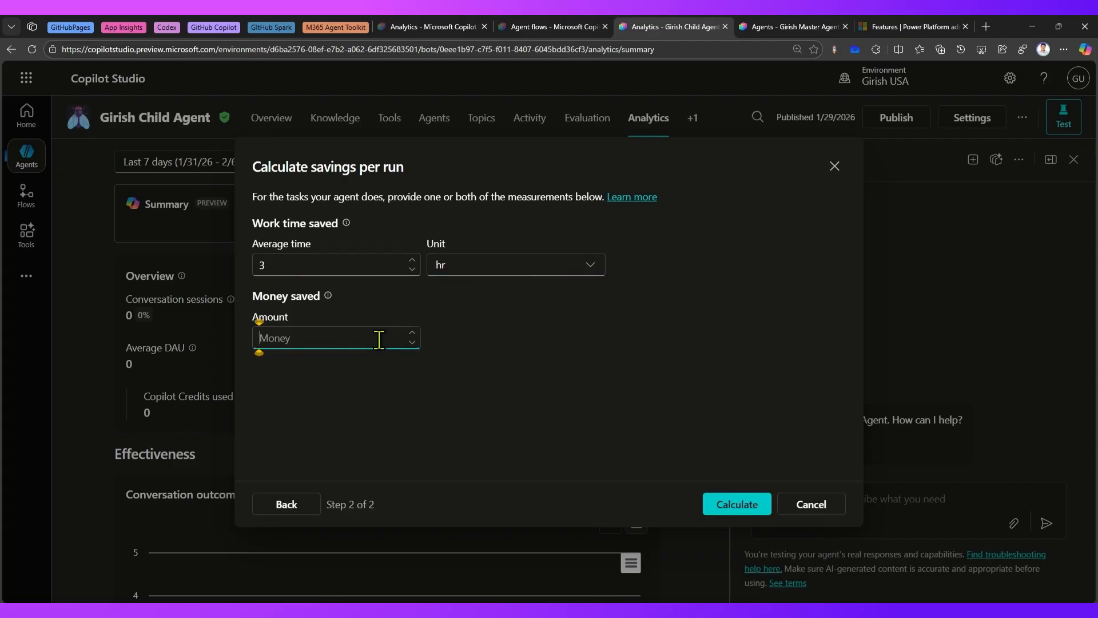
type("45")
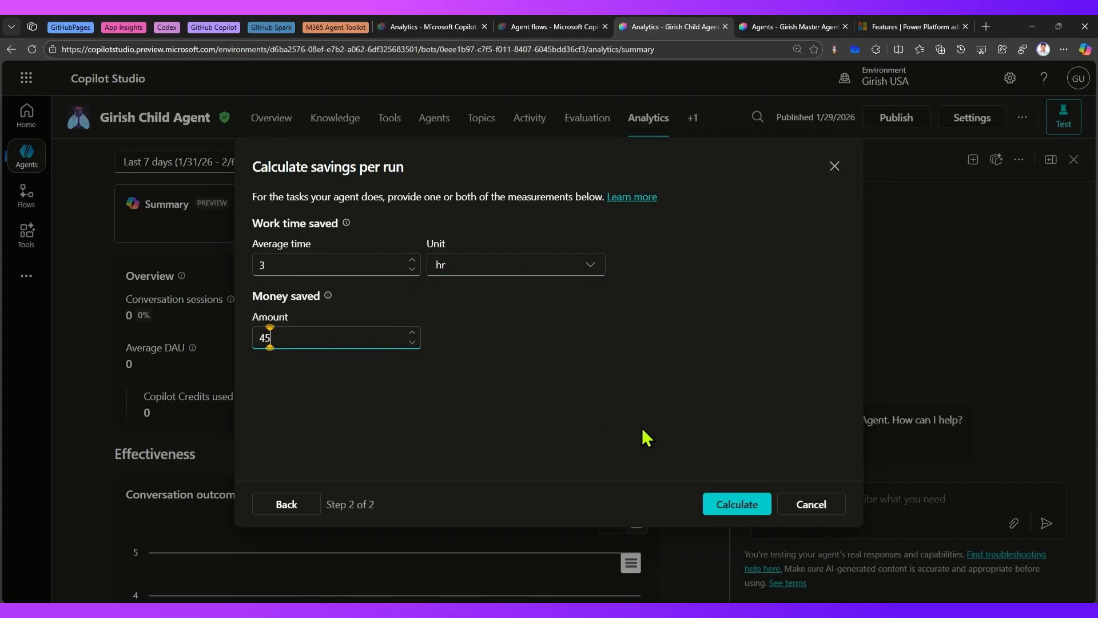
left_click(737, 504)
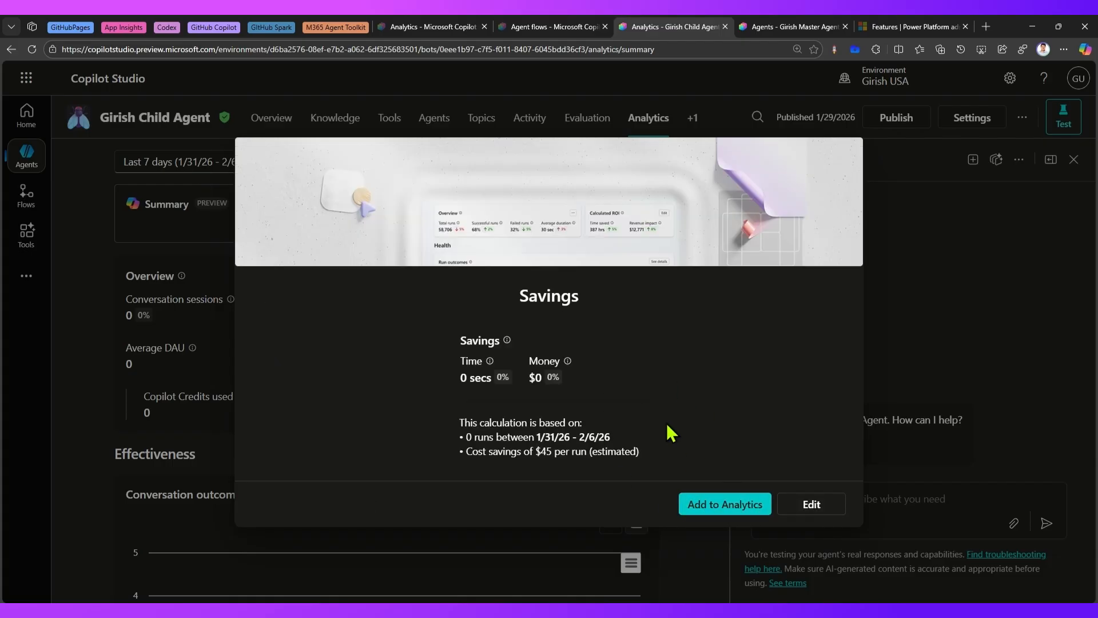
left_click(702, 506)
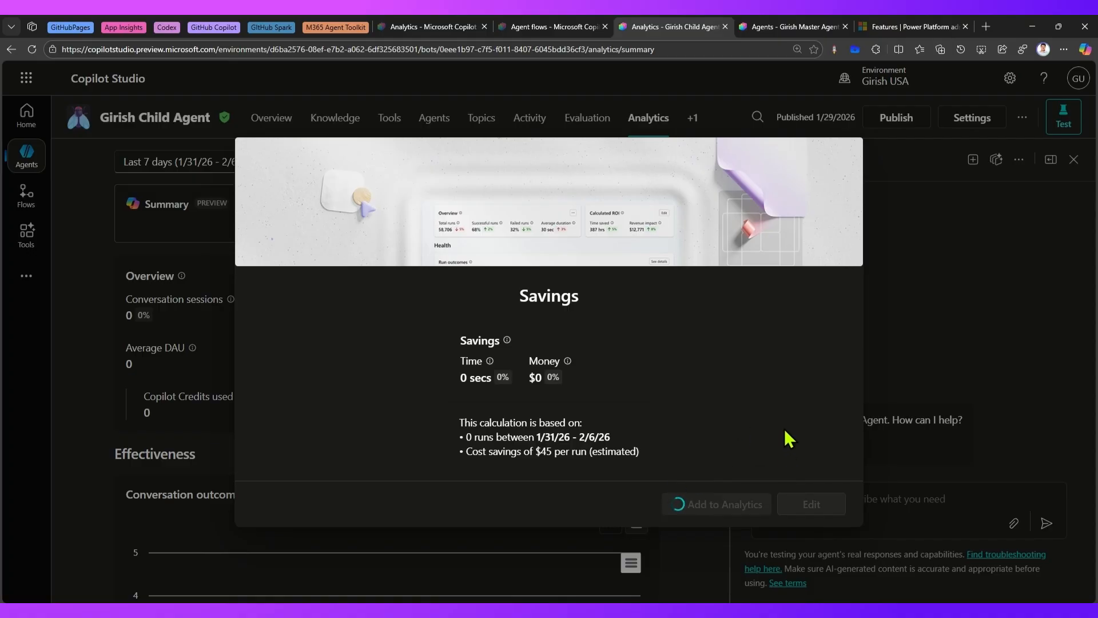
Open Power Automate in a new browser tab and open the details of All In One Flow.
left_click(986, 27)
type("make")
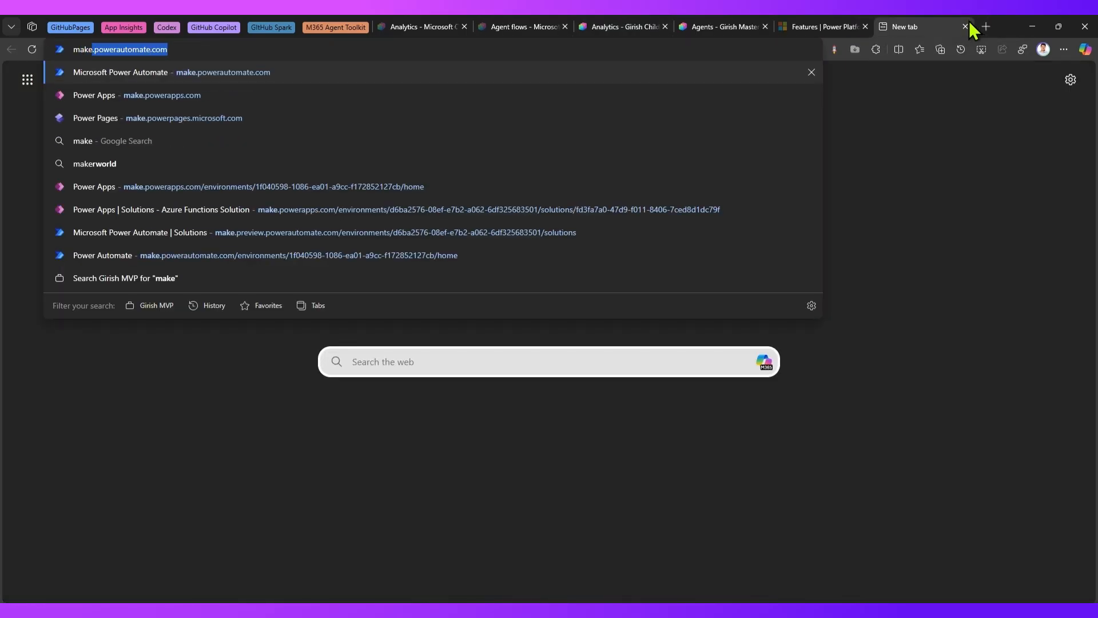
key("Return")
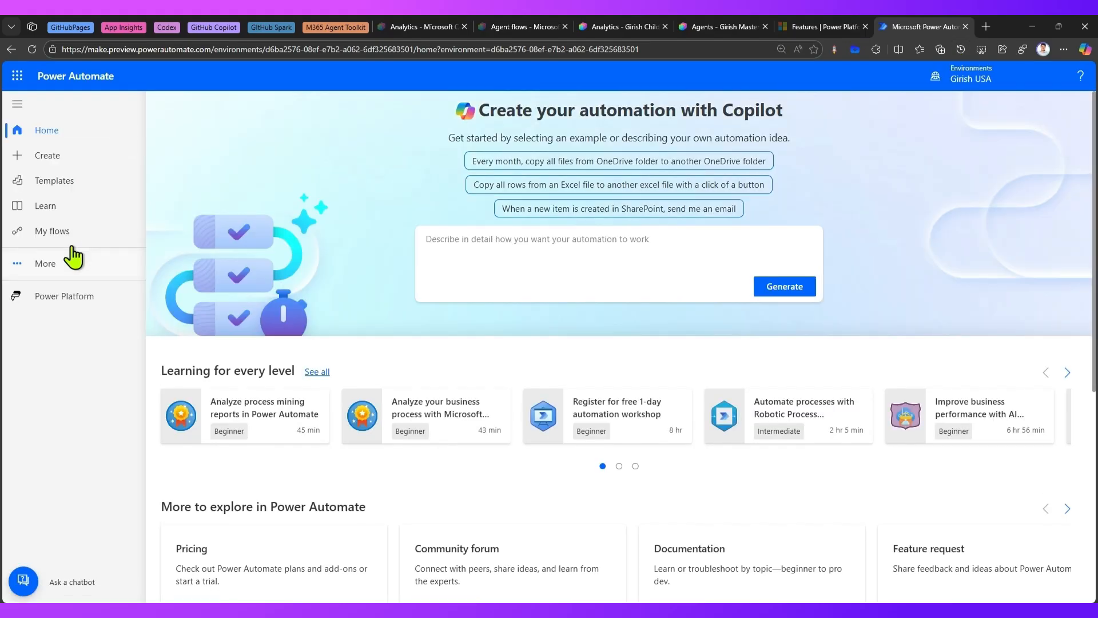
left_click(86, 229)
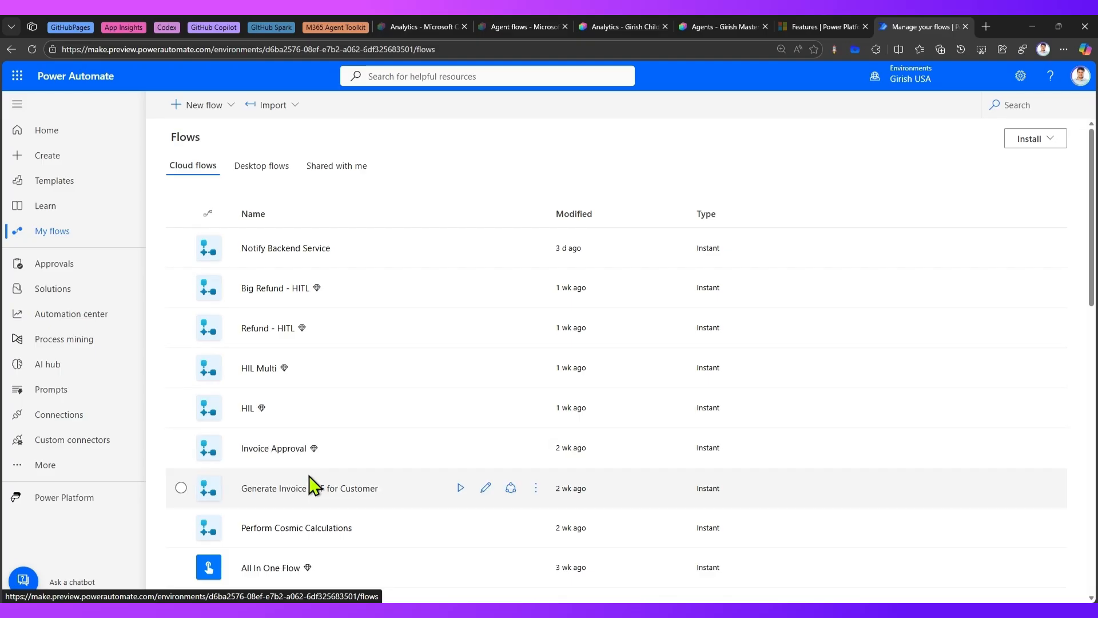
scroll(309, 477, "down", 1)
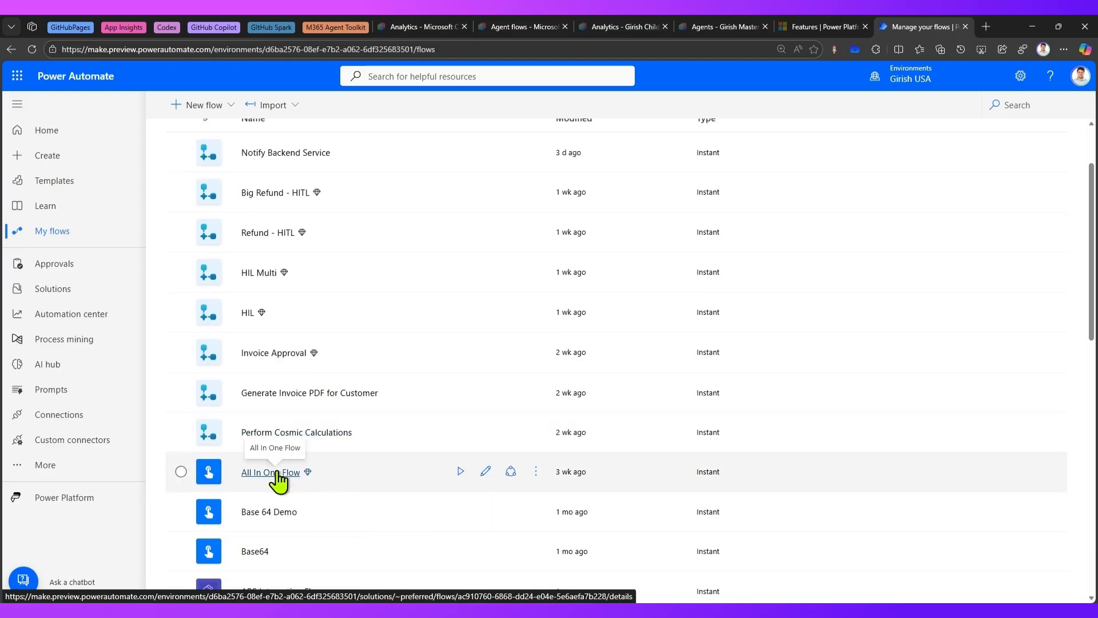
left_click(279, 472)
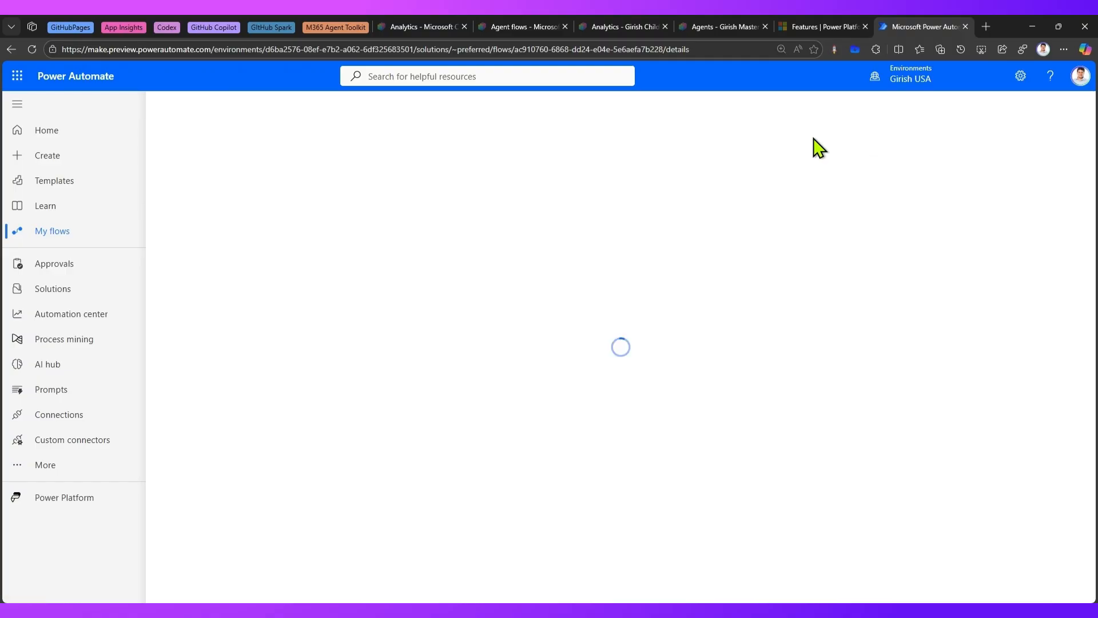
Enable savings for All In One Flow and set the hours of manual processing time per successful run to 1.
left_click(834, 322)
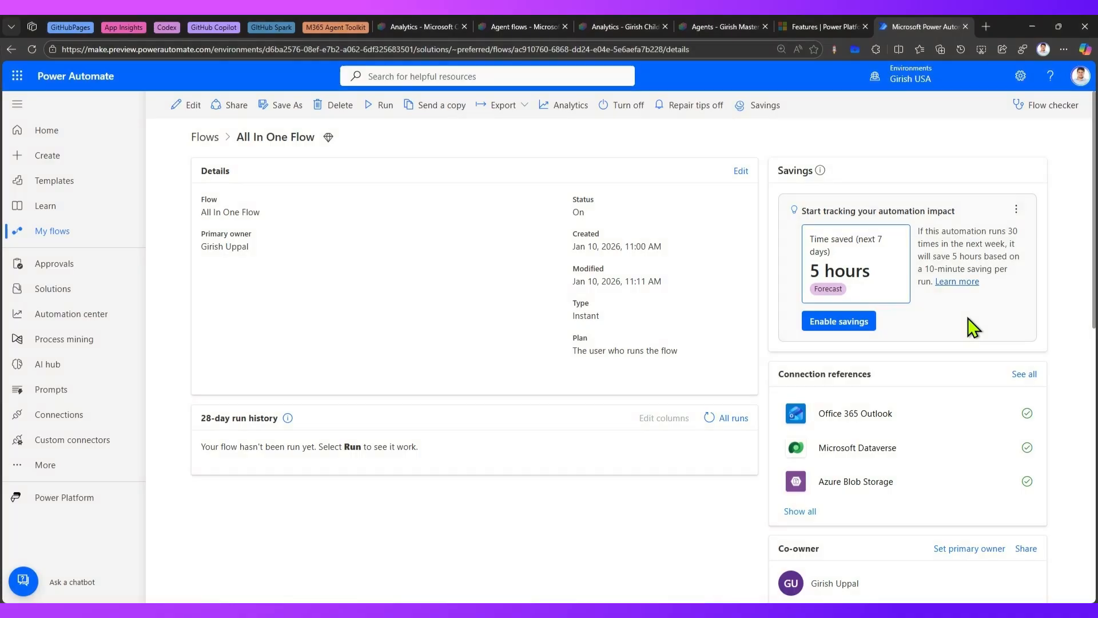
left_click_drag(809, 239, 852, 275)
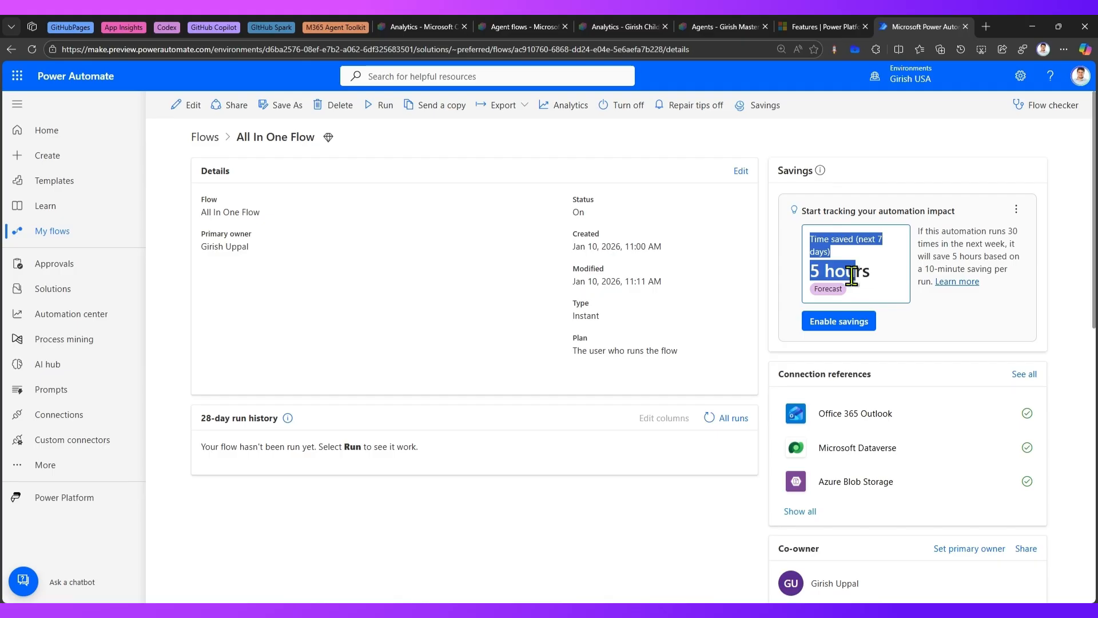
left_click(814, 209)
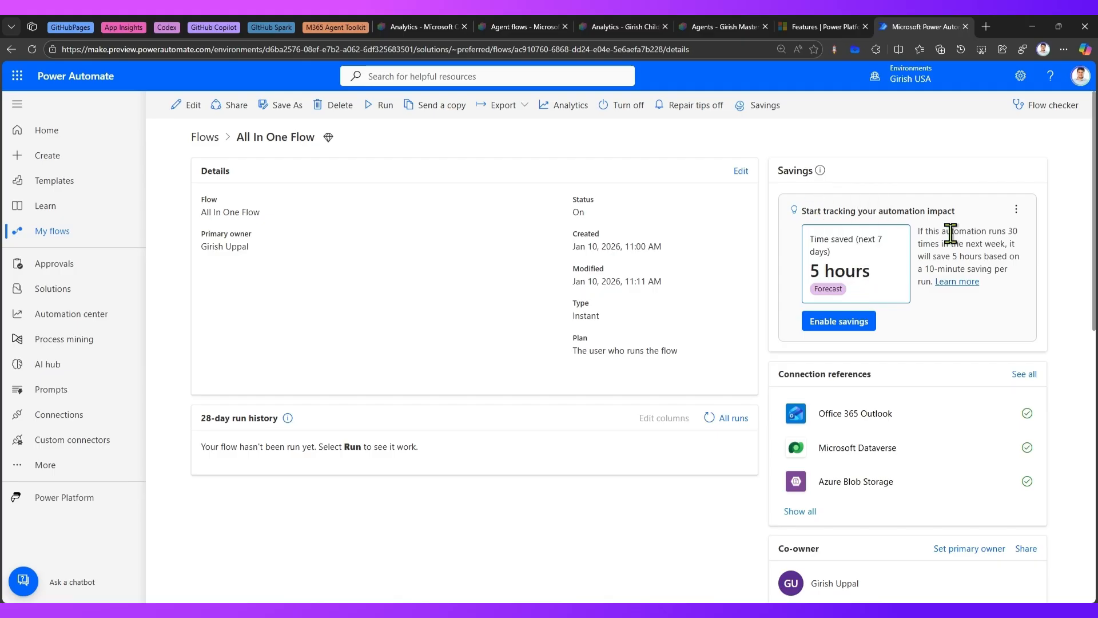
left_click(850, 325)
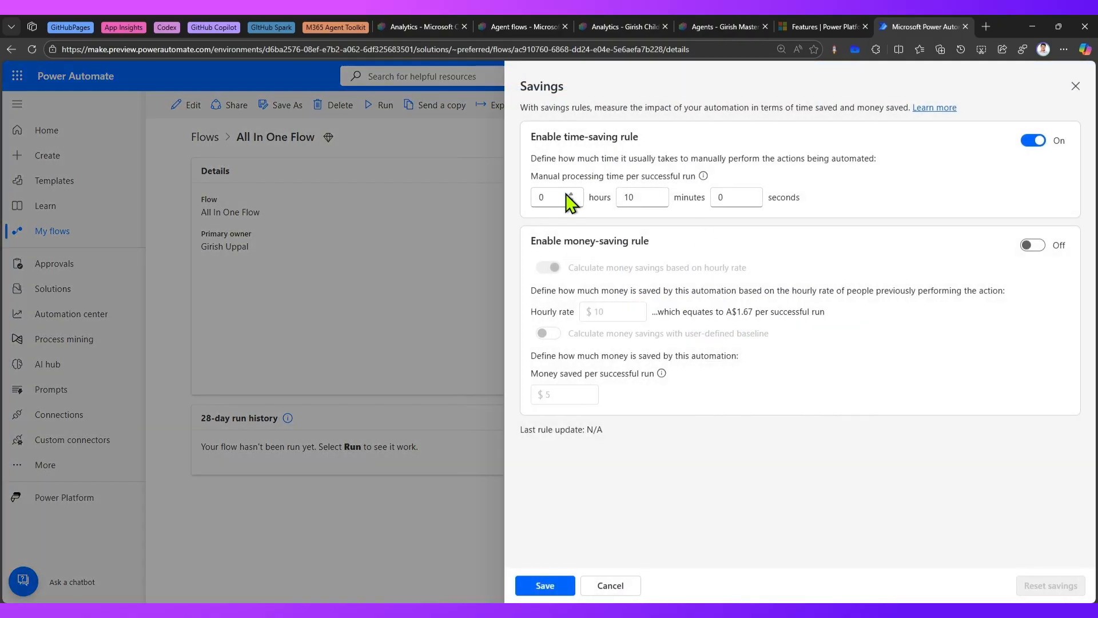
left_click(534, 197)
key("BackSpace")
type("1")
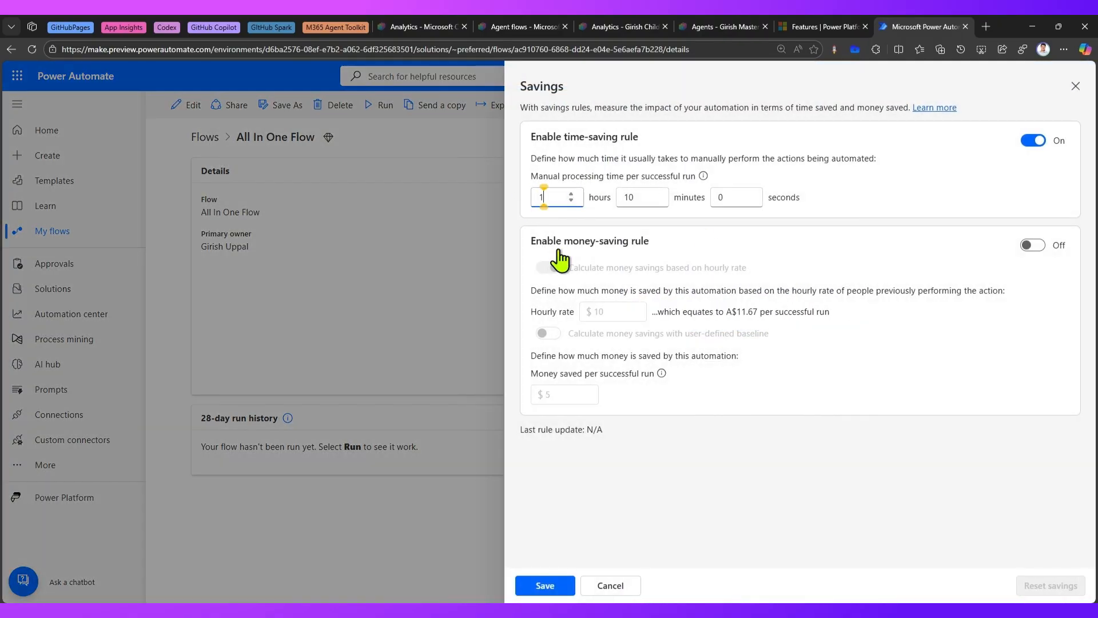
Enable the money-saving rule with an hourly rate of 45 and save the savings rules.
left_click(1033, 246)
left_click_drag(604, 311, 589, 314)
type("45")
left_click(548, 587)
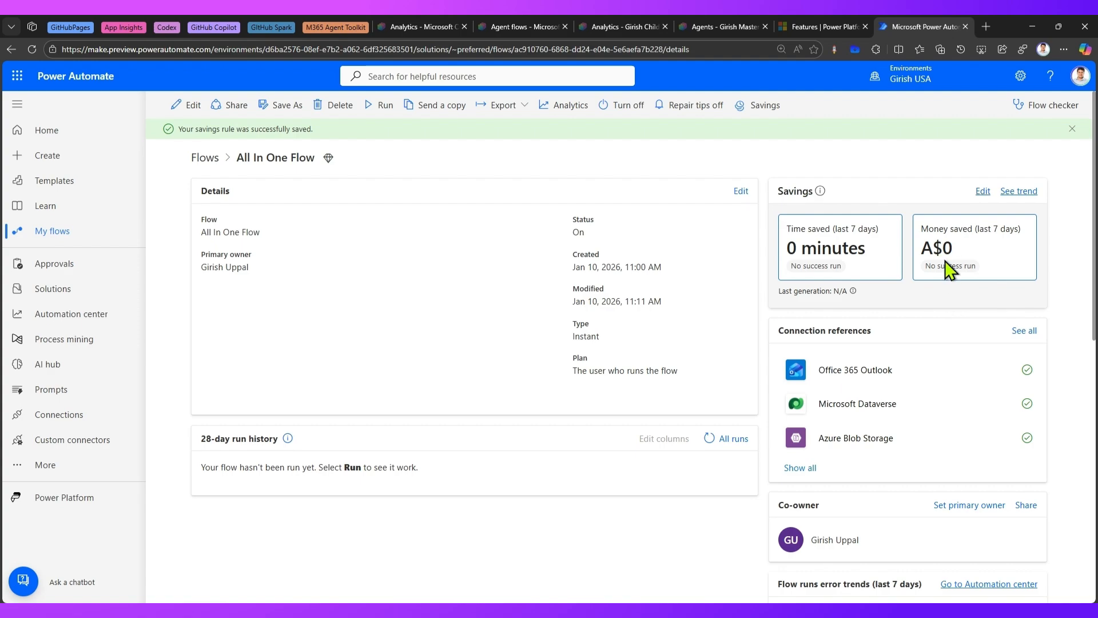
Return to Copilot Studio and check the explanation of the savings estimate in the child agent's analytics.
left_click(420, 26)
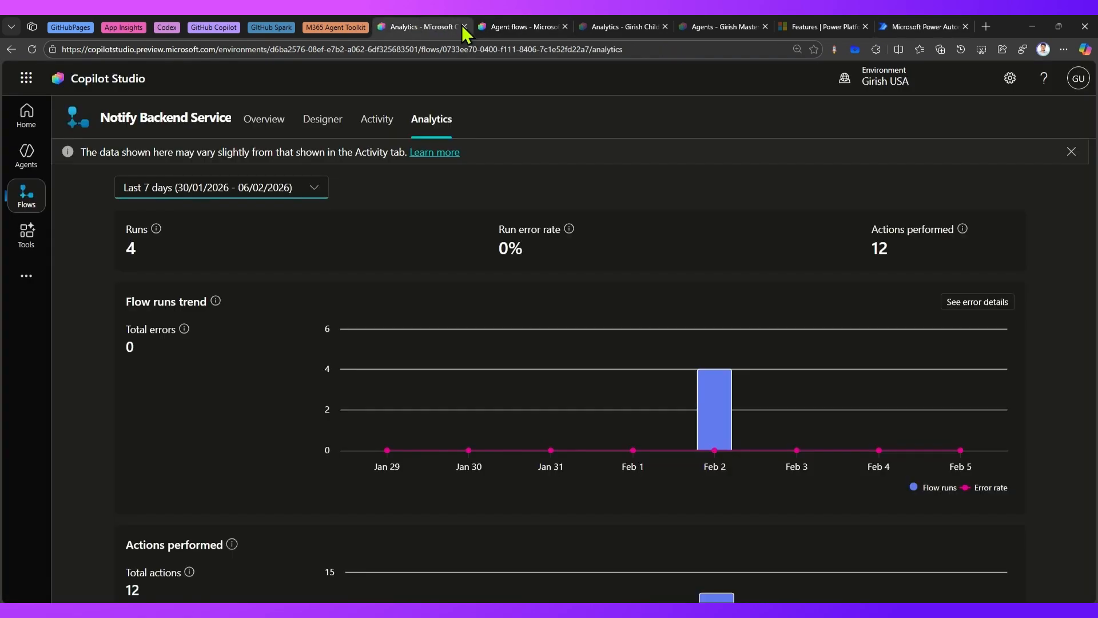
left_click(509, 27)
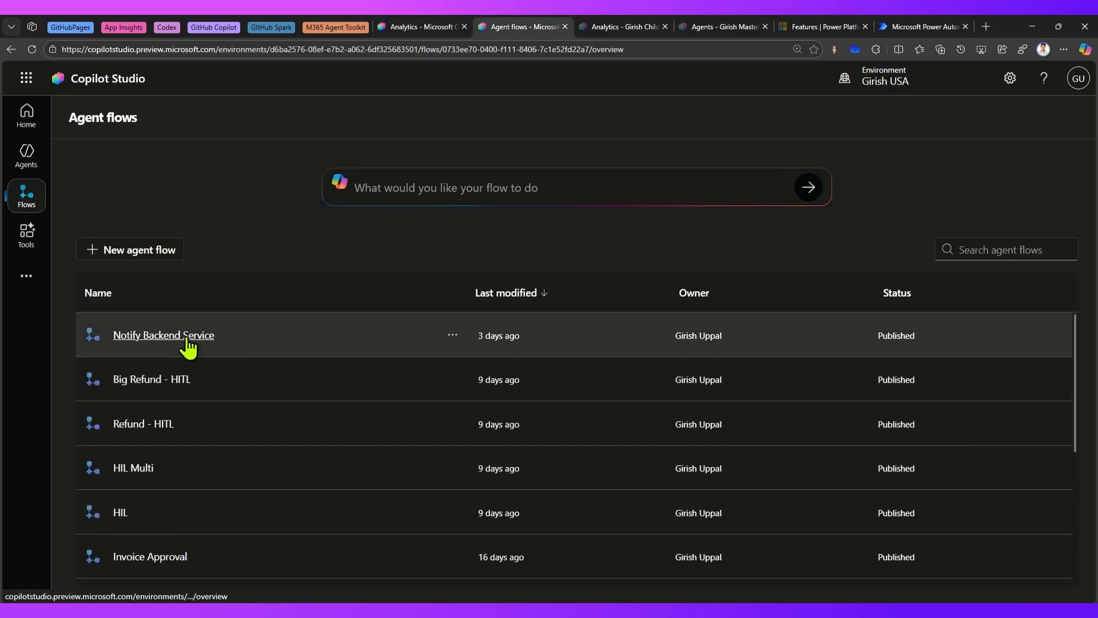
left_click(188, 337)
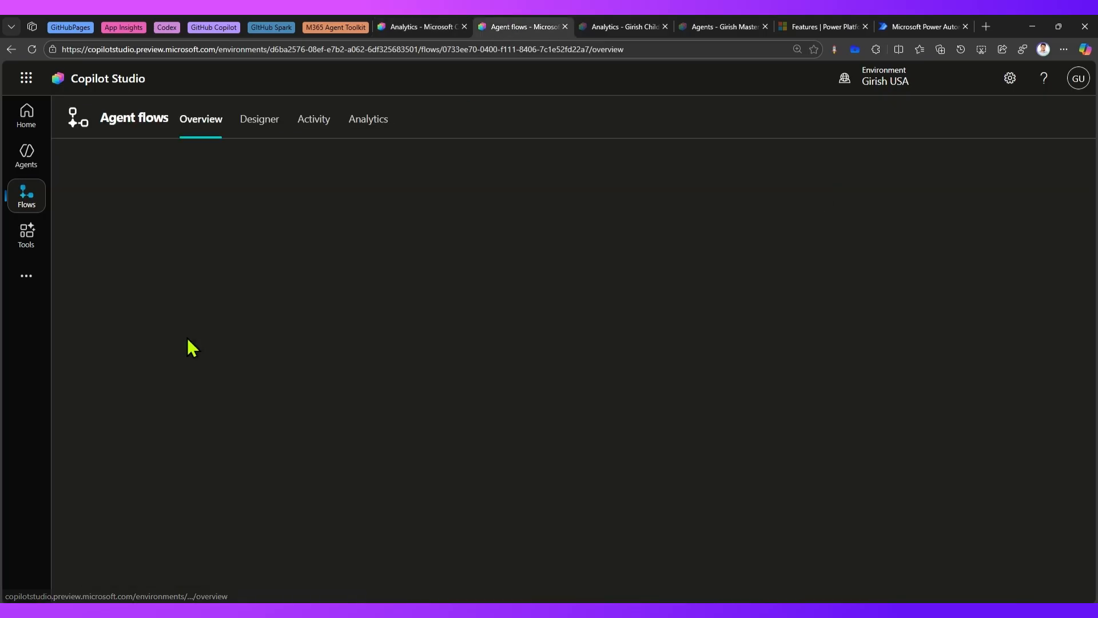
left_click(623, 25)
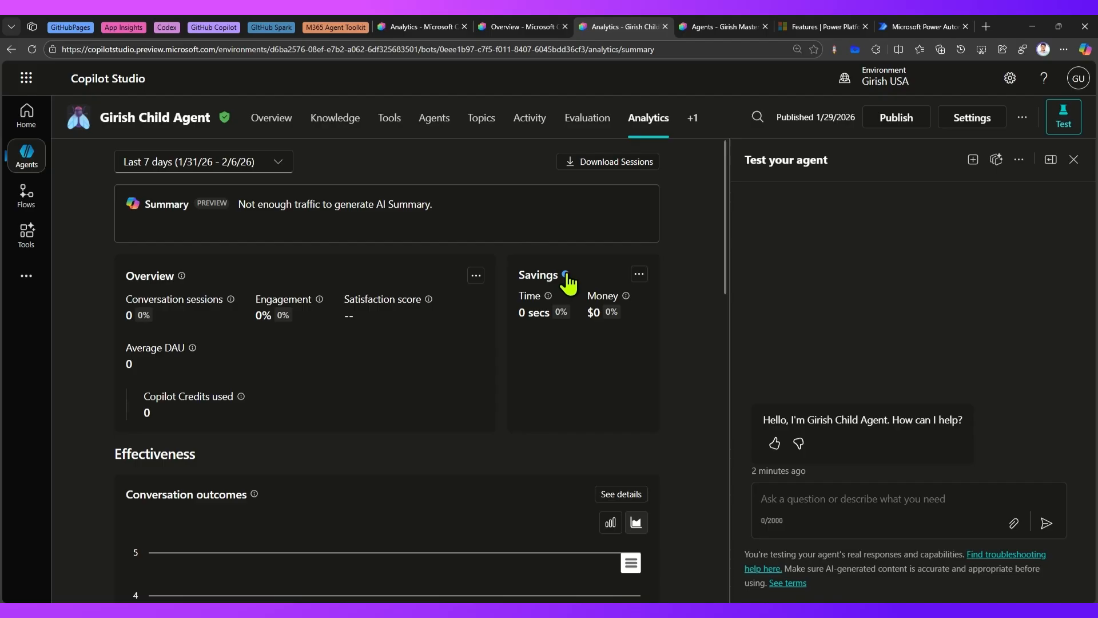
mouse_move(566, 276)
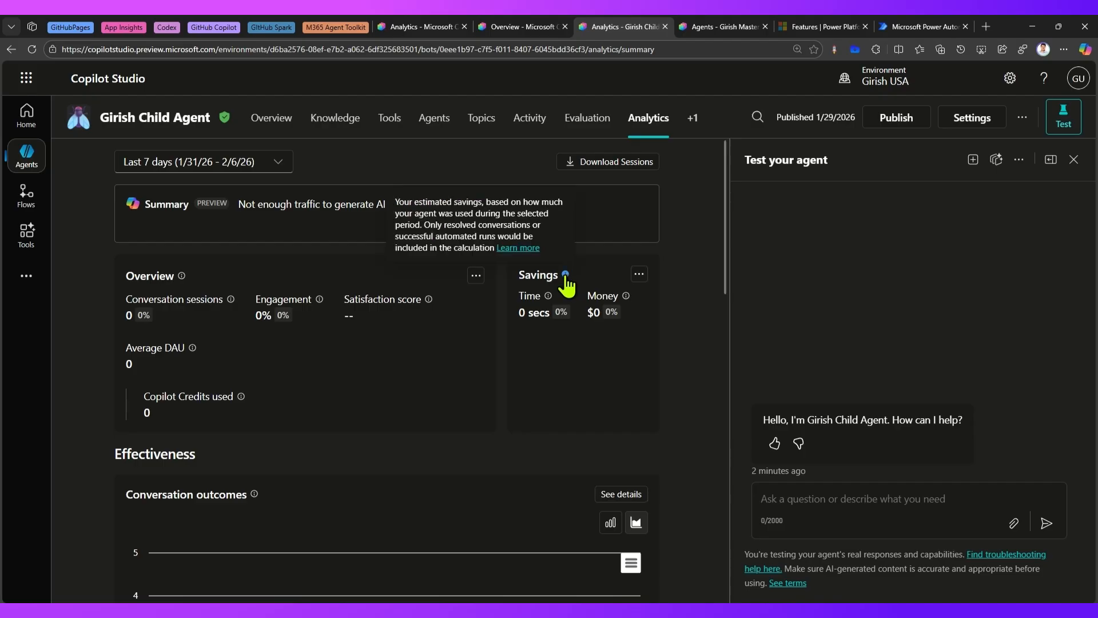